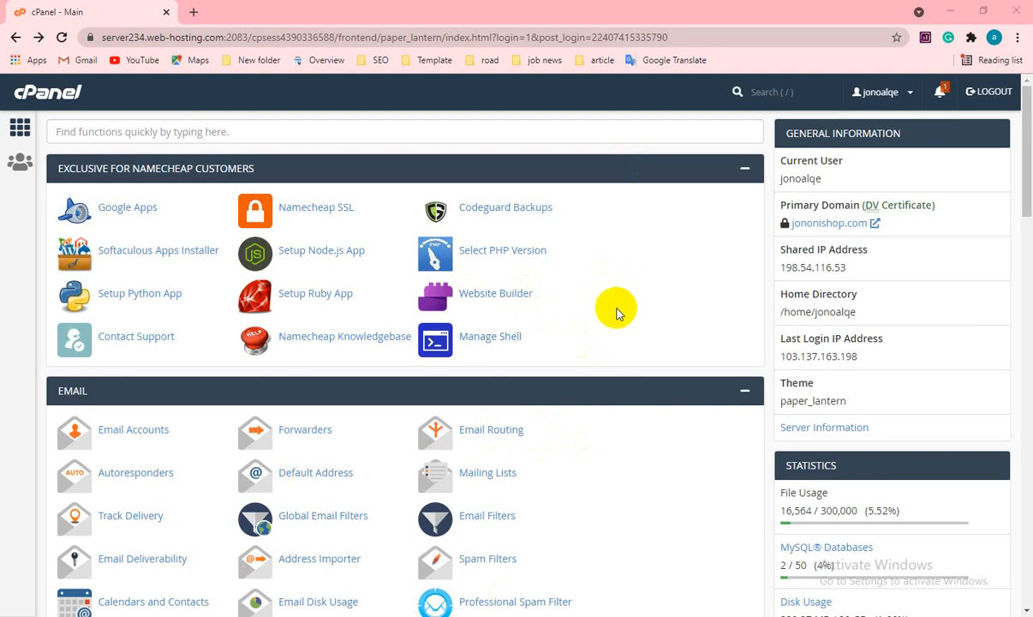
- Search cPanel functions for 'sub', open Subdomains, and create foodmama under jononishop.com
scroll(616, 306, "down", 4)
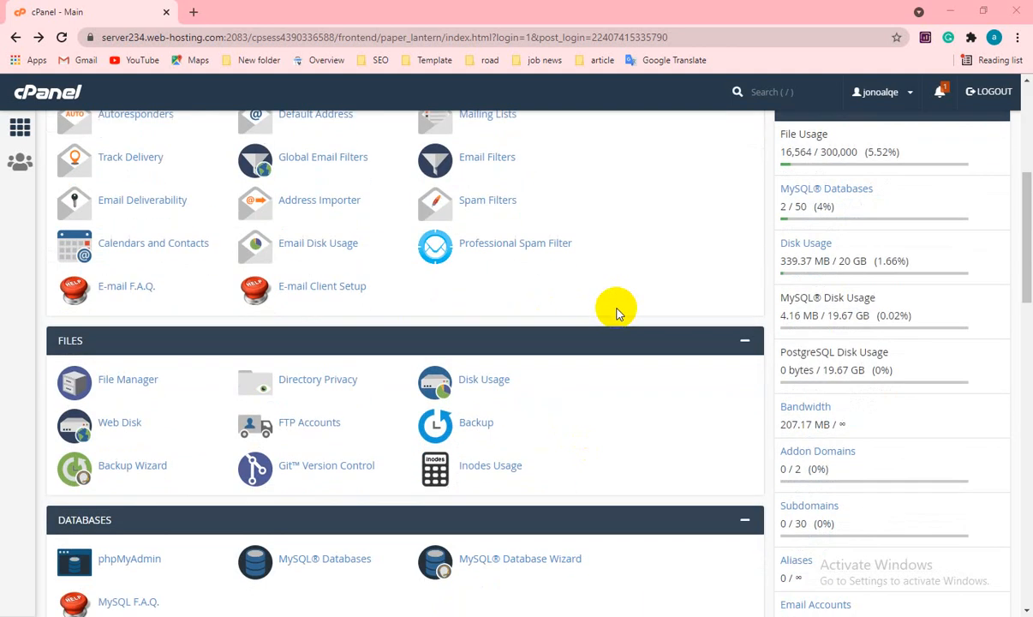
scroll(613, 306, "up", 4)
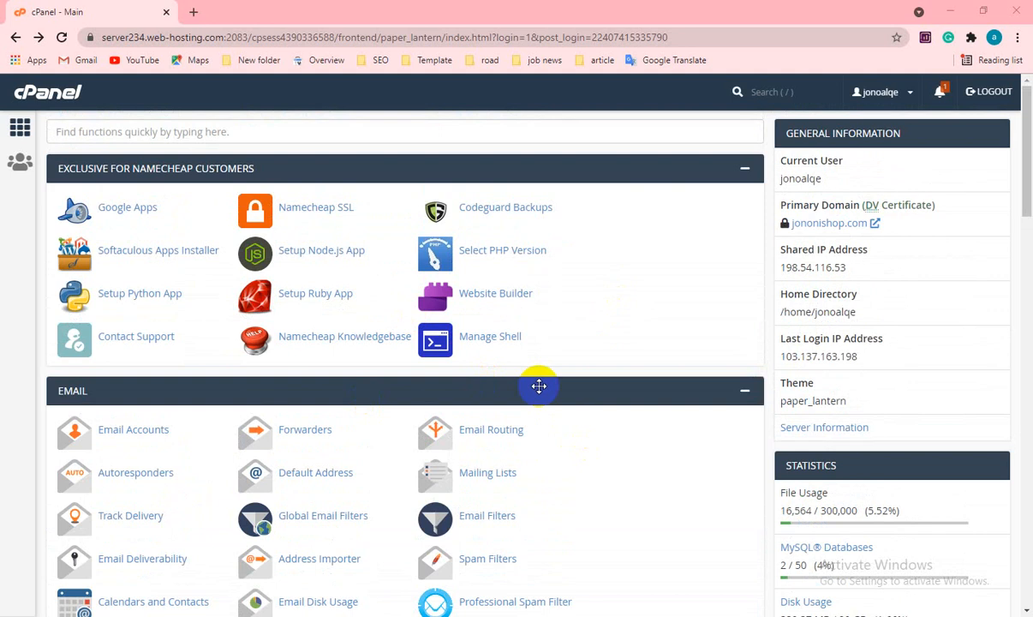
scroll(539, 387, "down", 5)
scroll(539, 386, "down", 3)
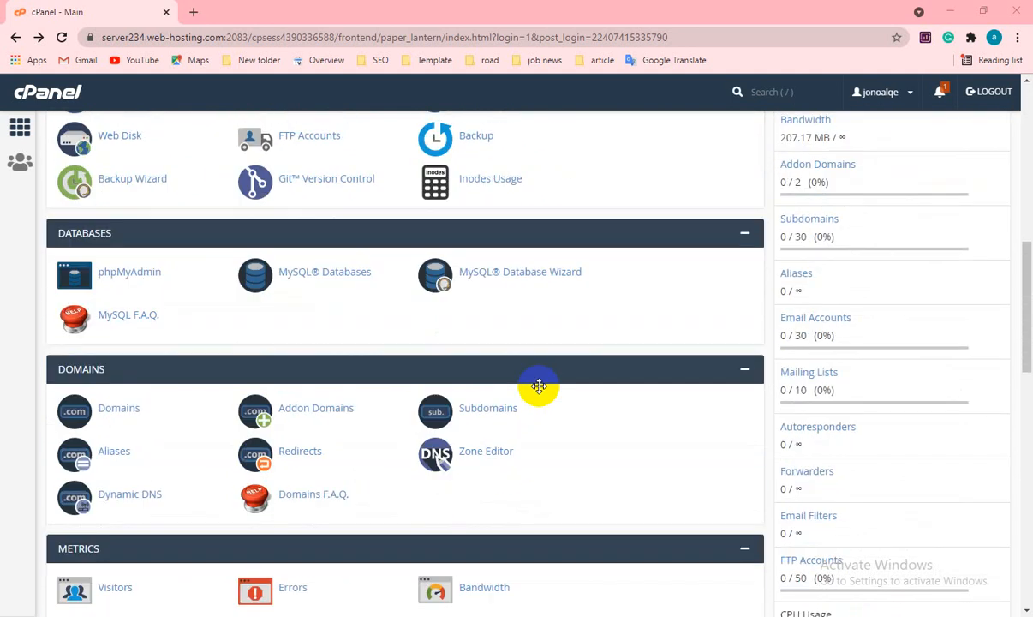
scroll(242, 461, "up", 8)
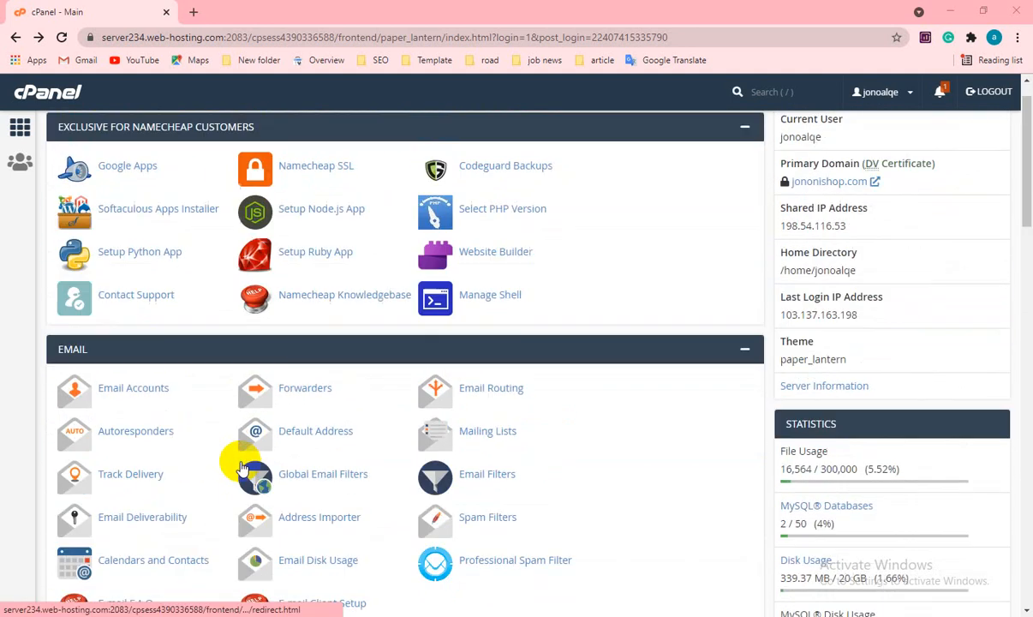
scroll(201, 296, "down", 5)
scroll(491, 433, "down", 3)
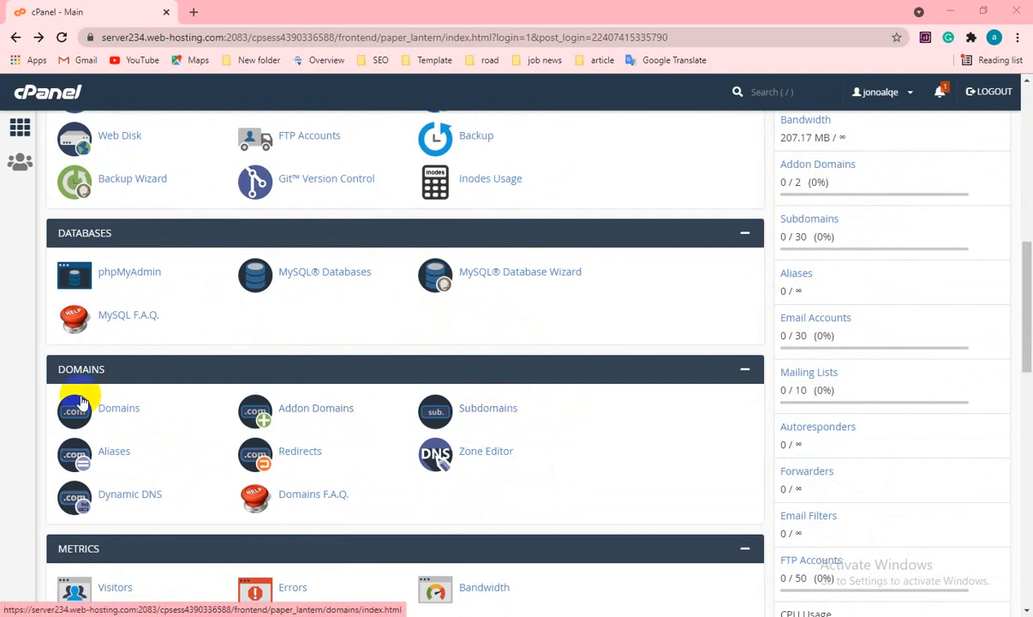
scroll(218, 409, "up", 8)
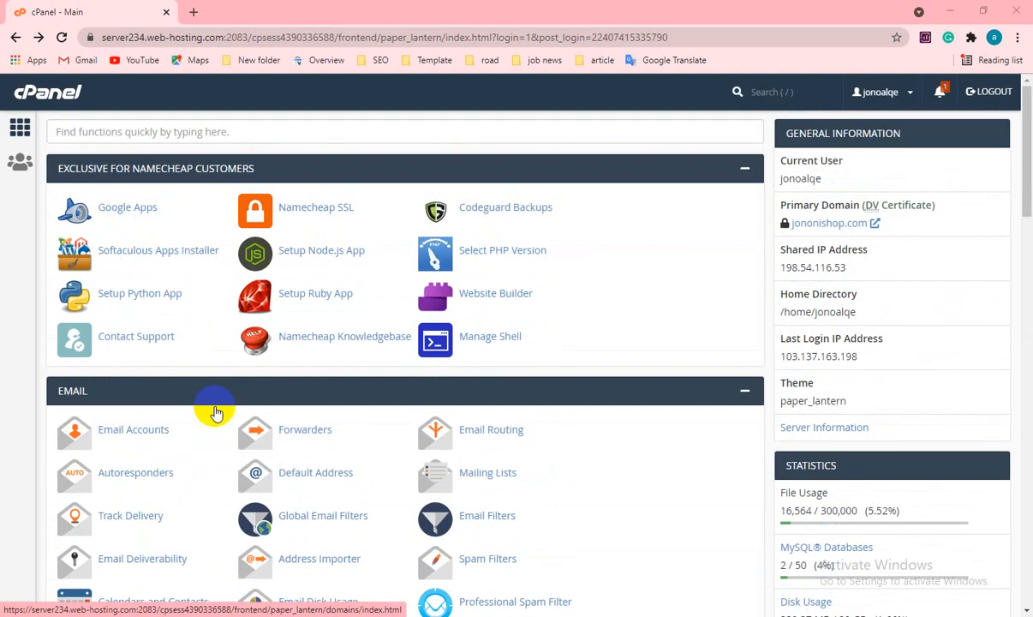
left_click(121, 131)
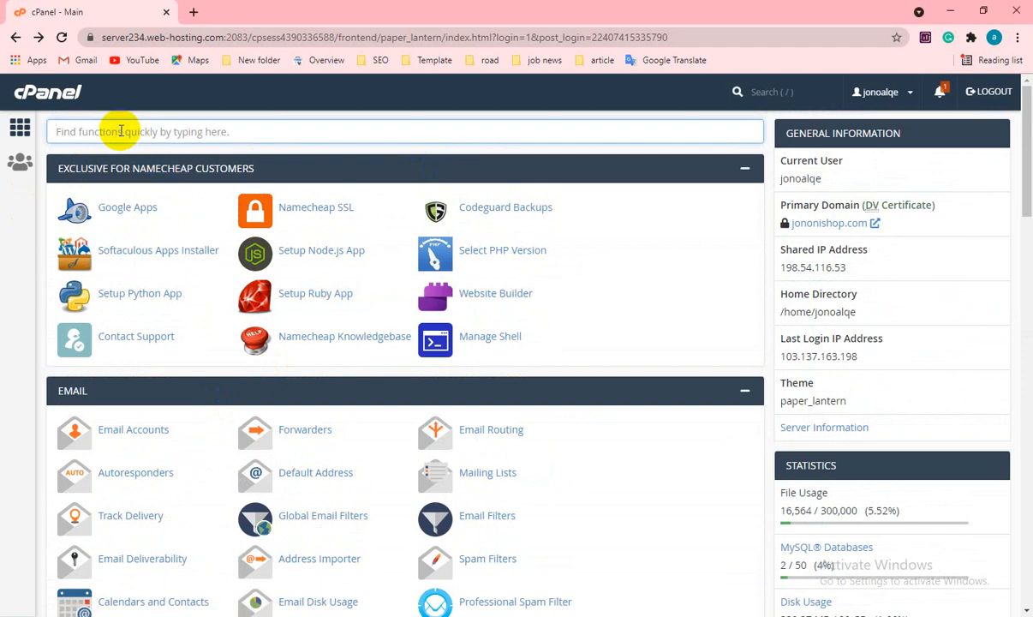
type("sub")
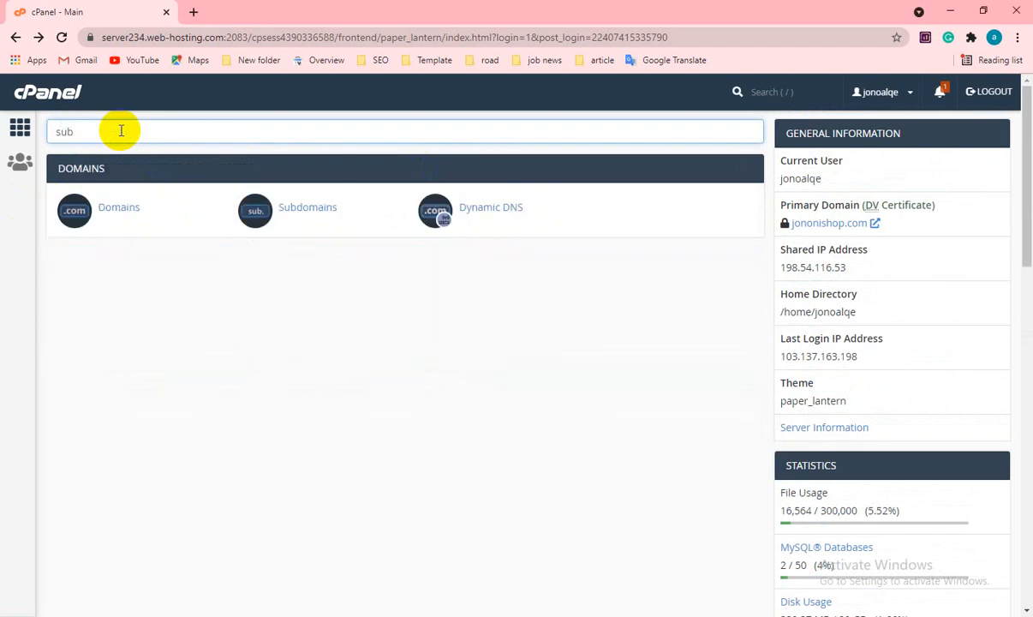
left_click(322, 209)
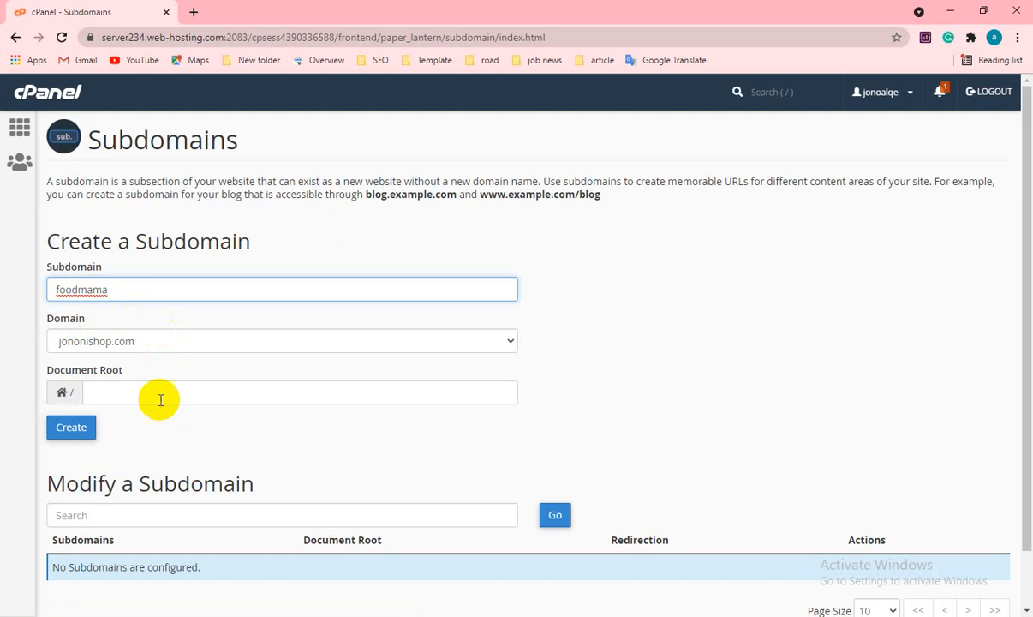
left_click(67, 428)
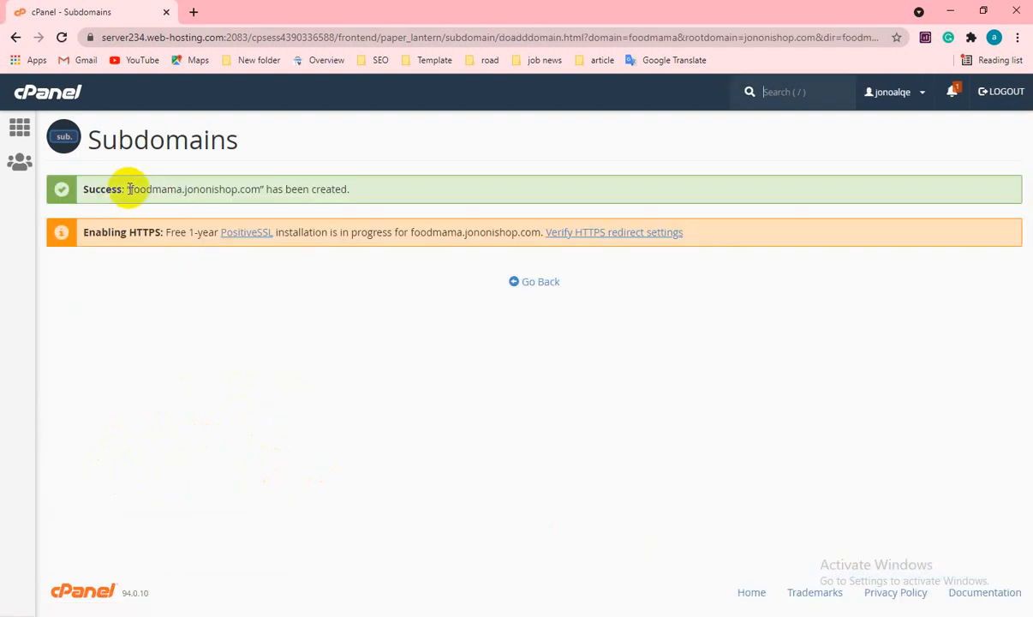
- Select the foodmama.jononishop.com address in the success message to copy it
left_click_drag(131, 189, 259, 193)
key("ctrl+c")
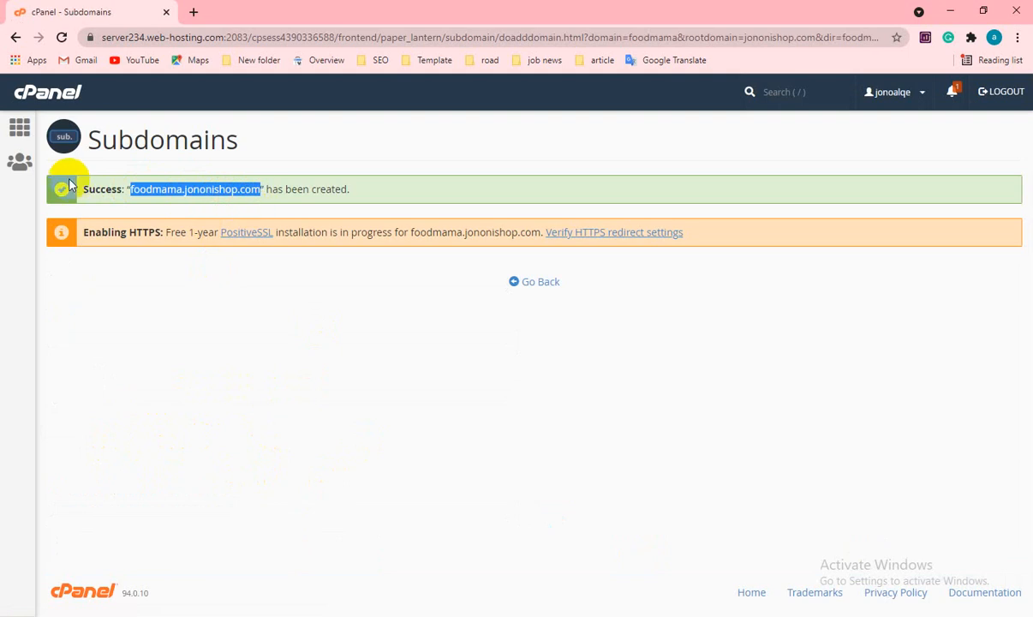
- Open foodmama.jononishop.com in a new tab and reload it without /cgi-sys/defaultwebpage.cgi
left_click(194, 12)
key("ctrl+v")
key("Return")
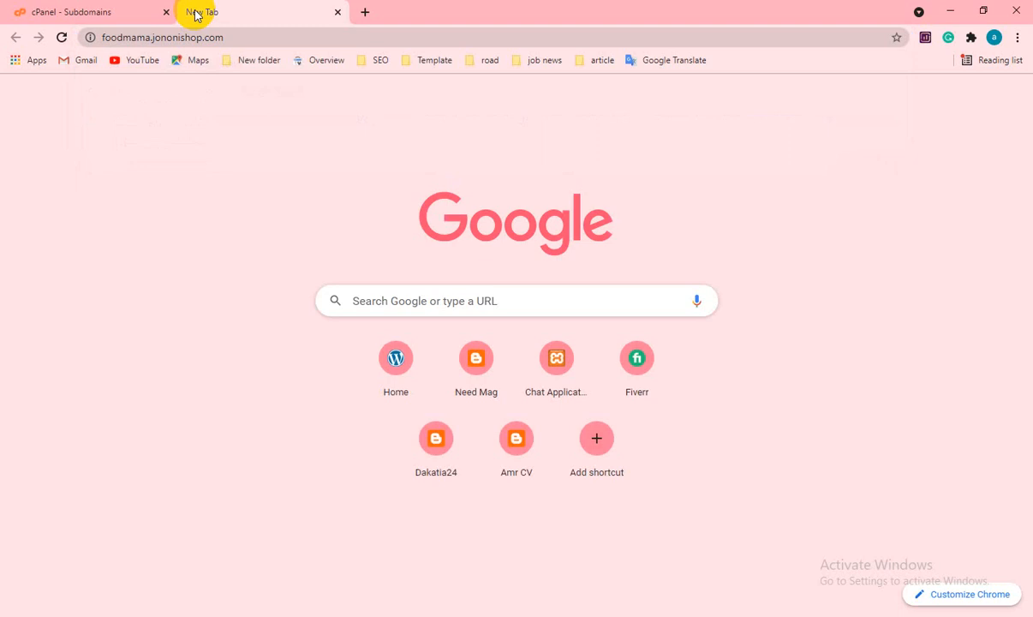
left_click(270, 34)
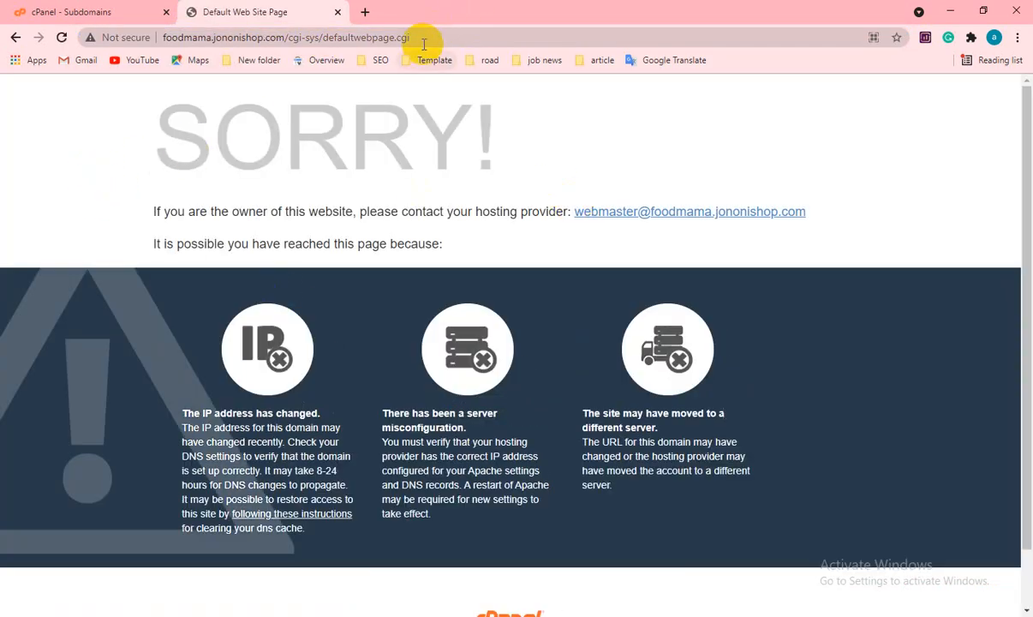
left_click_drag(416, 37, 292, 41)
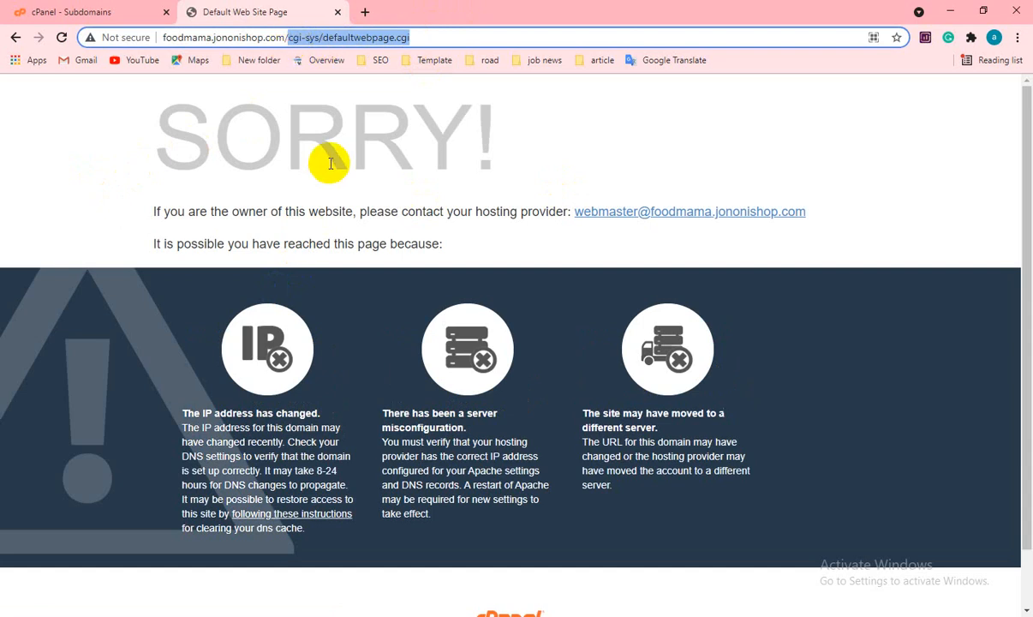
key("BackSpace")
key("Return")
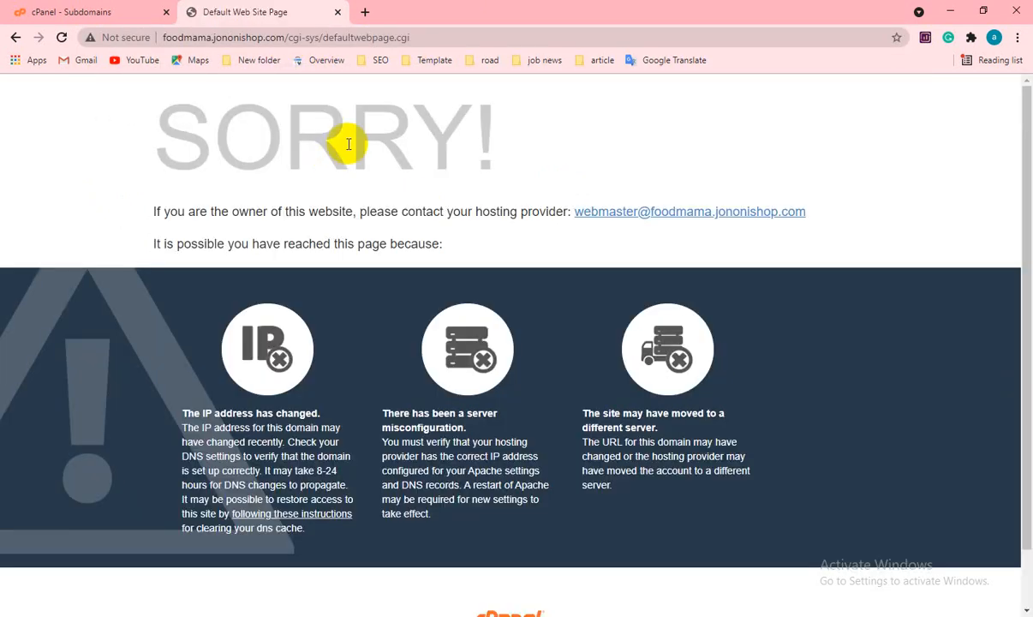
- Compare the cPanel results with the SORRY page, reloading the bare subdomain once more
left_click(87, 14)
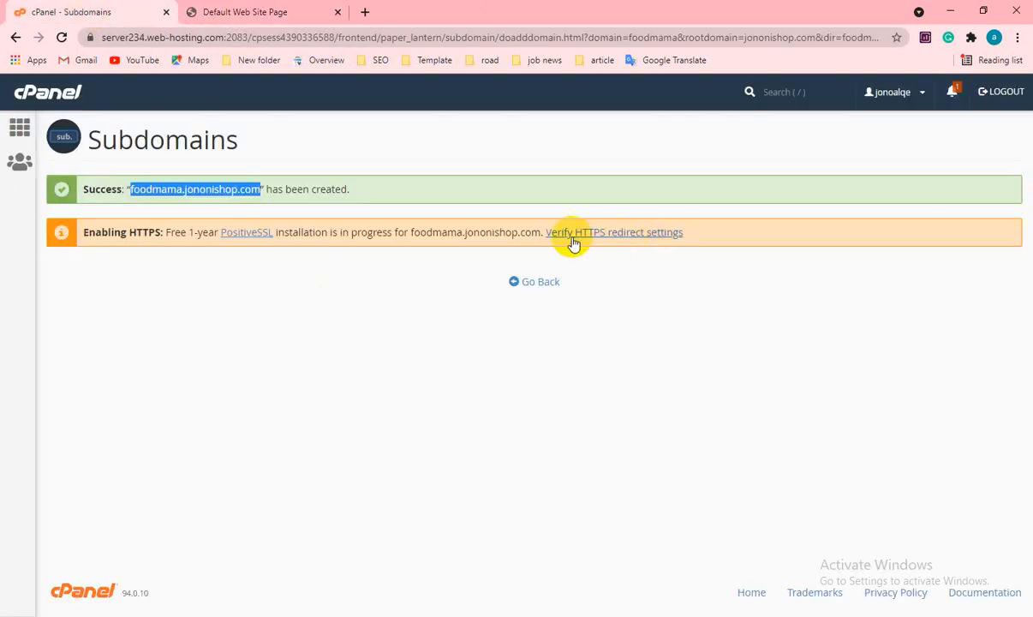
left_click(249, 12)
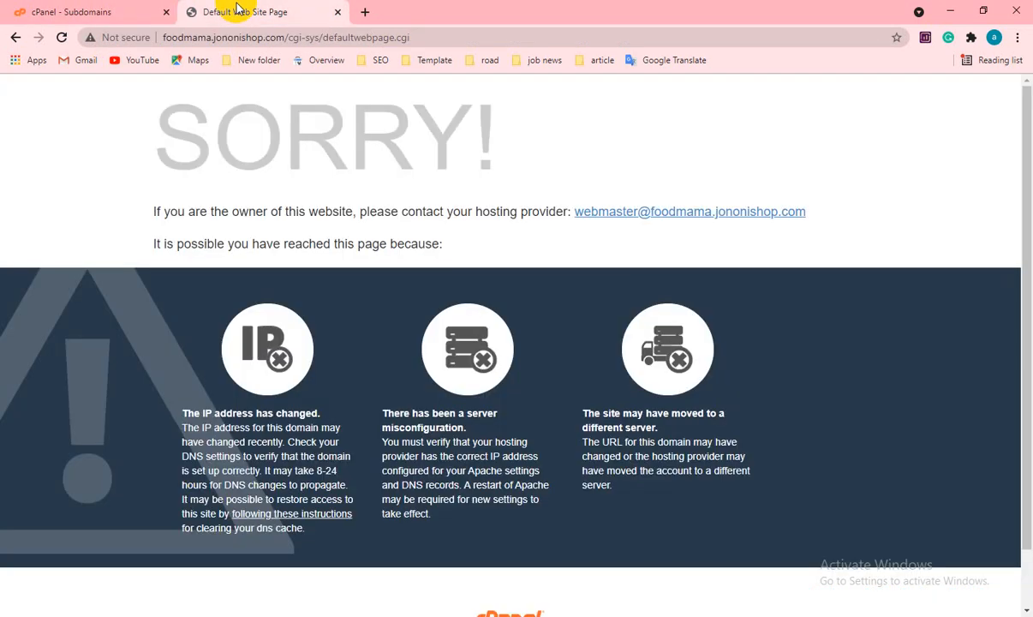
left_click(77, 16)
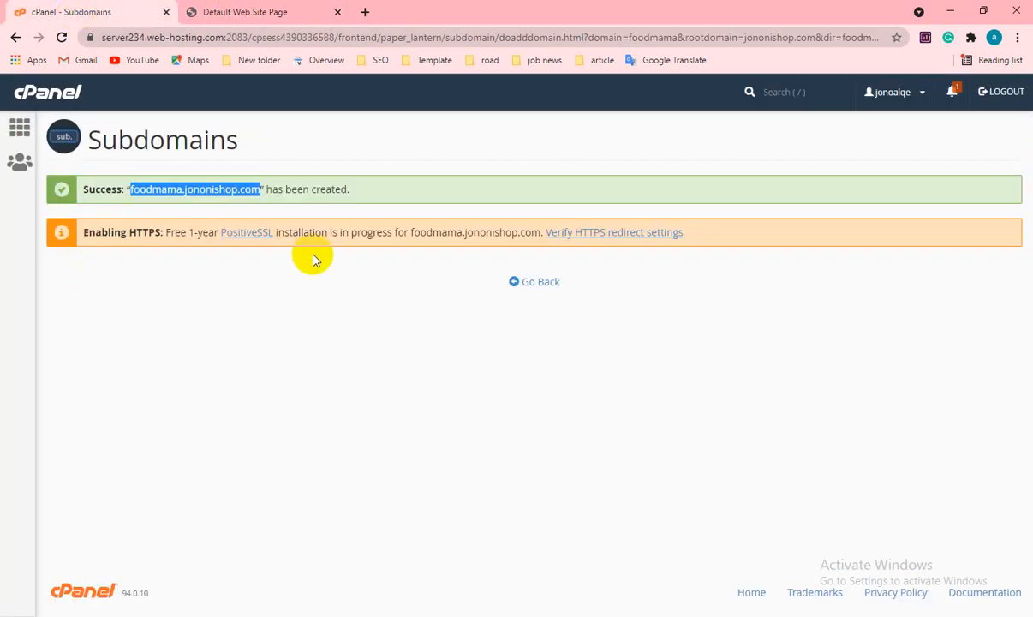
left_click(283, 14)
left_click_drag(424, 37, 298, 43)
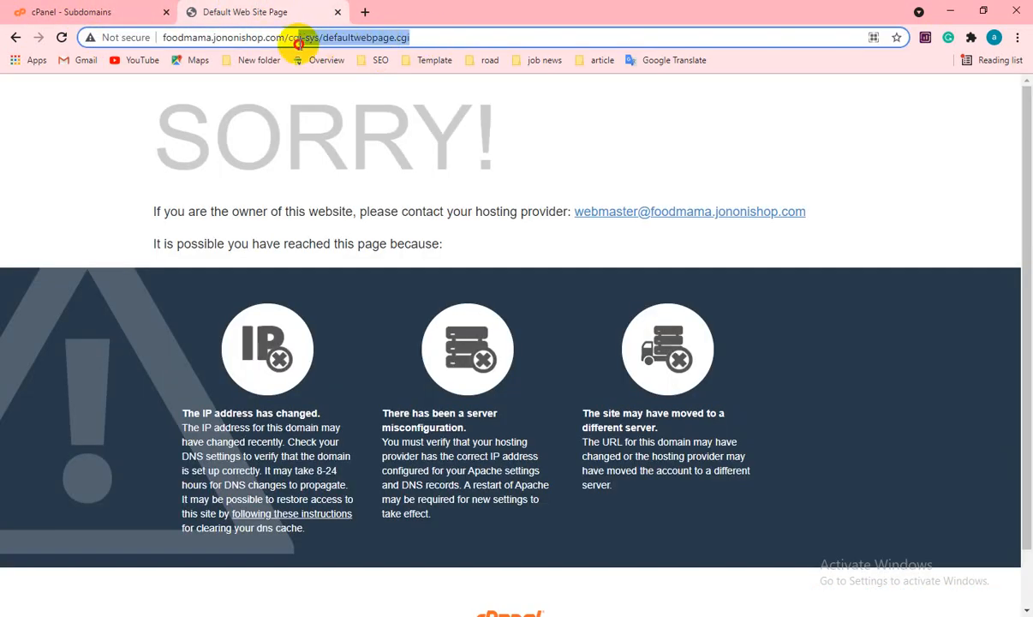
key("BackSpace")
key("Return")
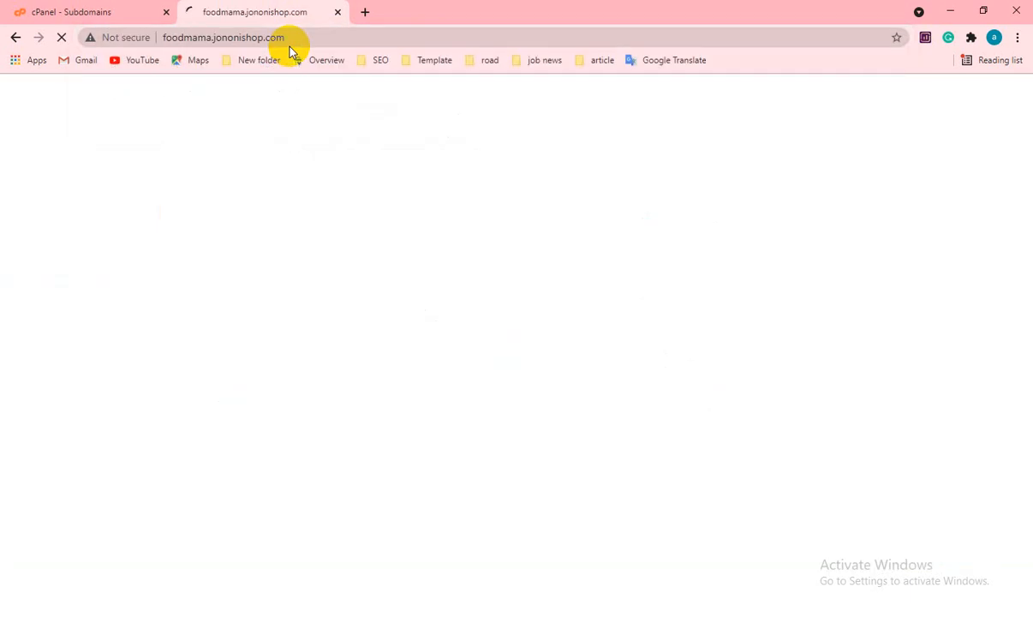
left_click(71, 10)
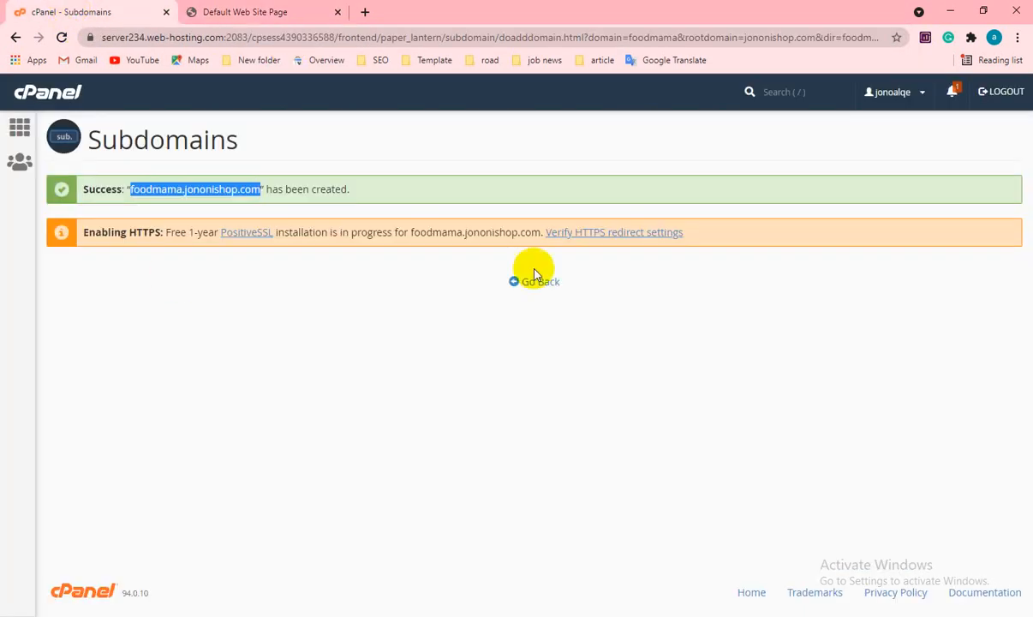
- Look over the subdomain's HTTPS redirect SSL page, then return to the creation confirmation
left_click(575, 240)
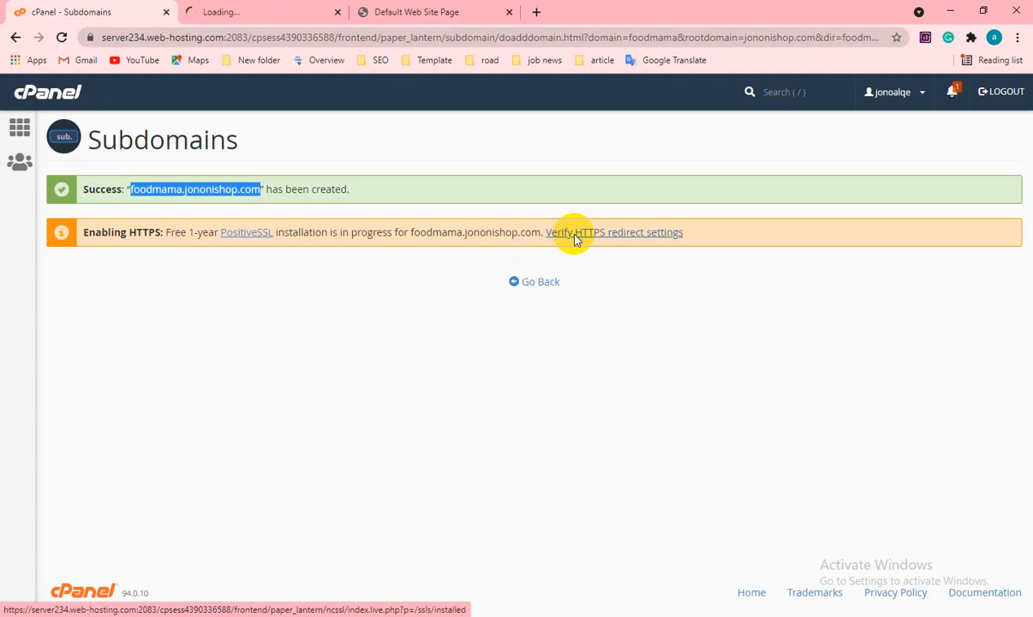
left_click(264, 11)
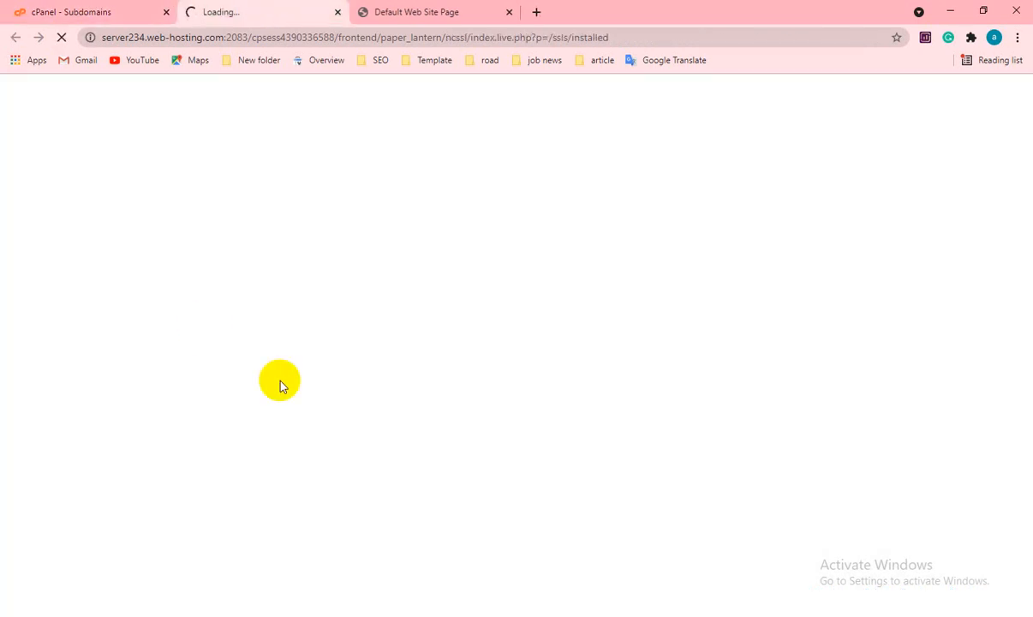
left_click(425, 11)
left_click(264, 9)
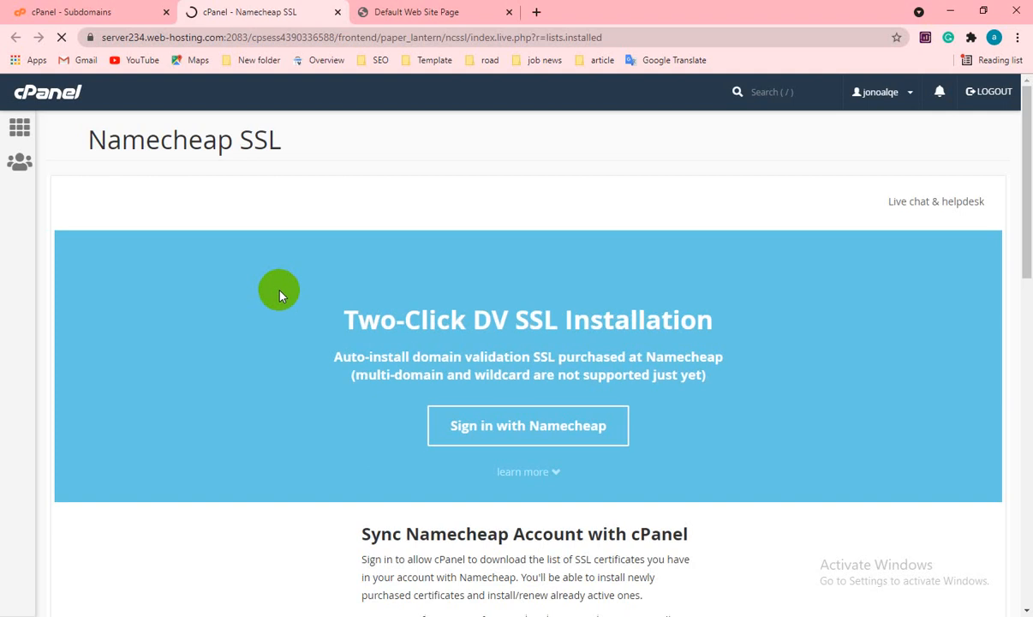
scroll(472, 476, "down", 6)
scroll(473, 491, "down", 4)
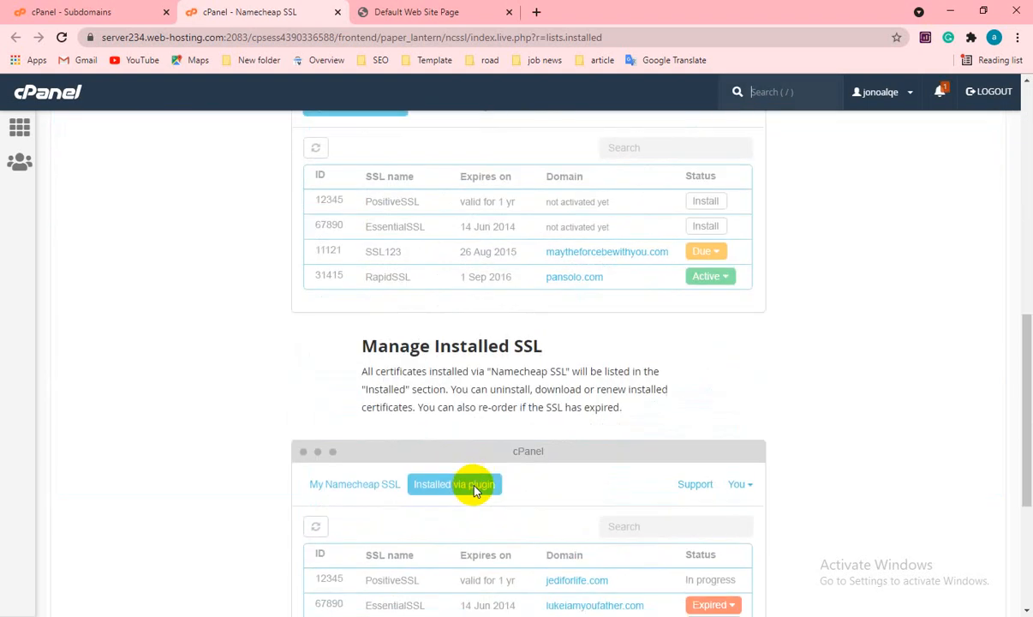
left_click(86, 12)
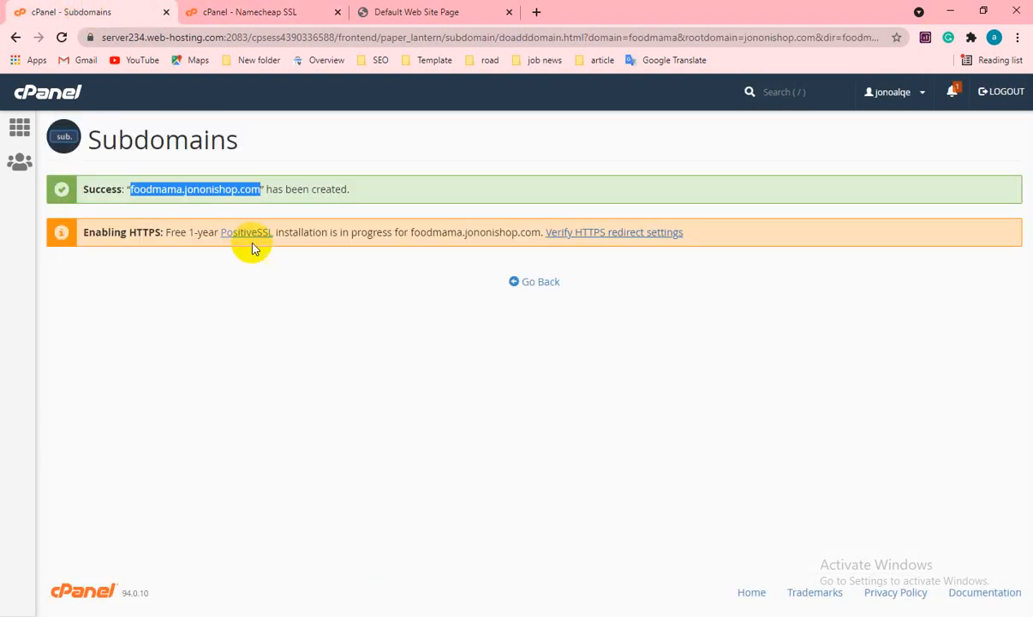
- View the PositiveSSL information page and close it
left_click(247, 233)
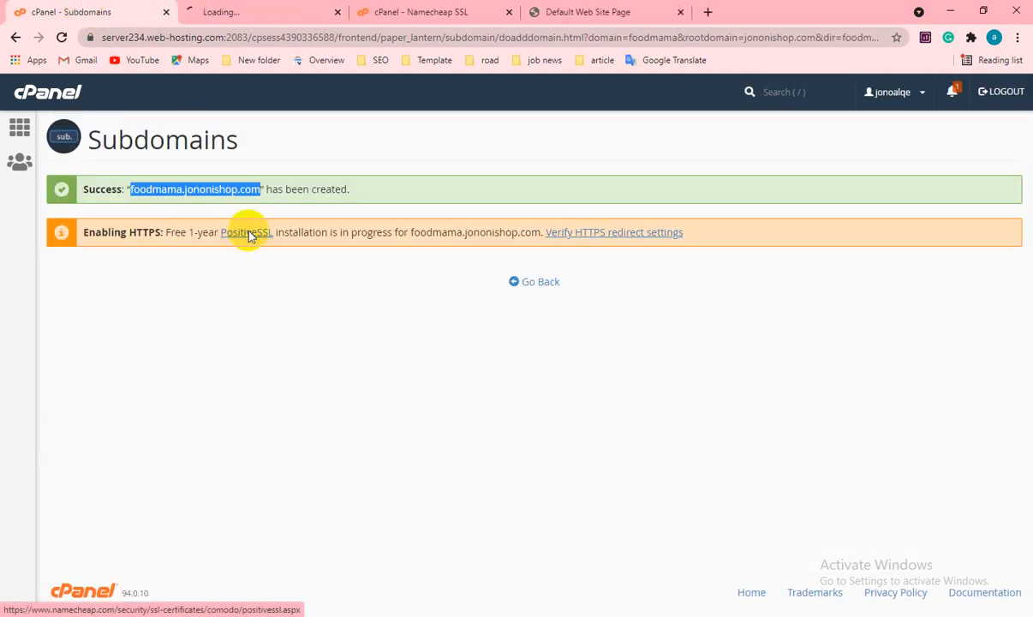
left_click(246, 15)
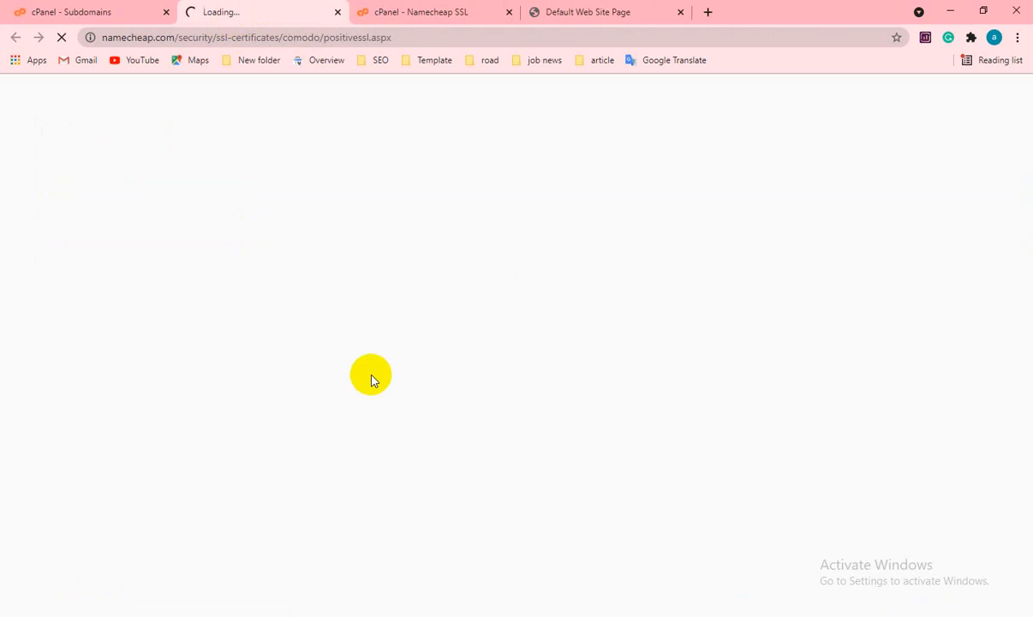
scroll(371, 505, "down", 5)
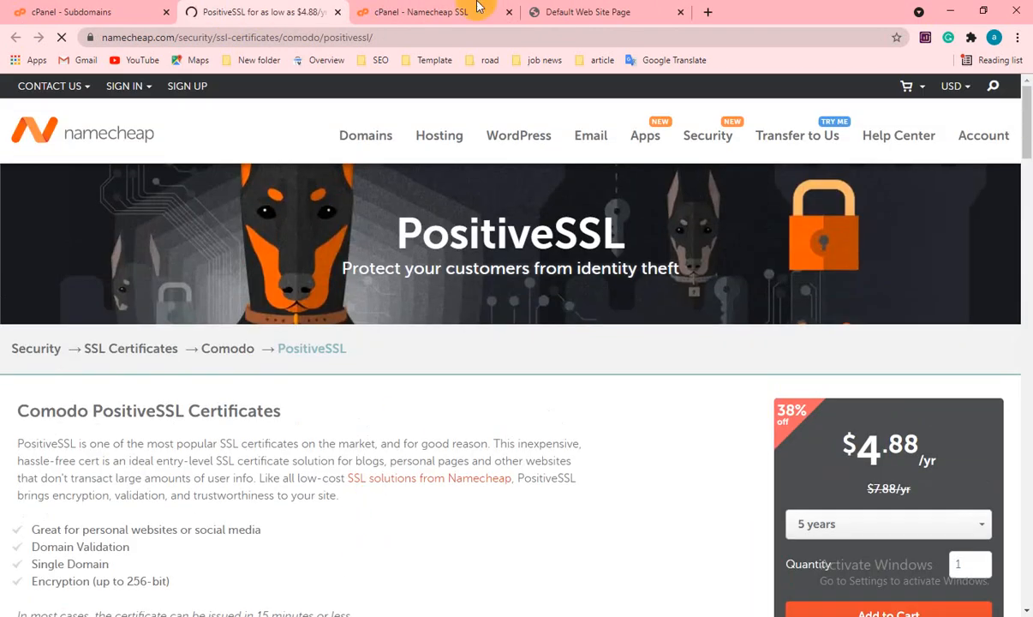
left_click(338, 12)
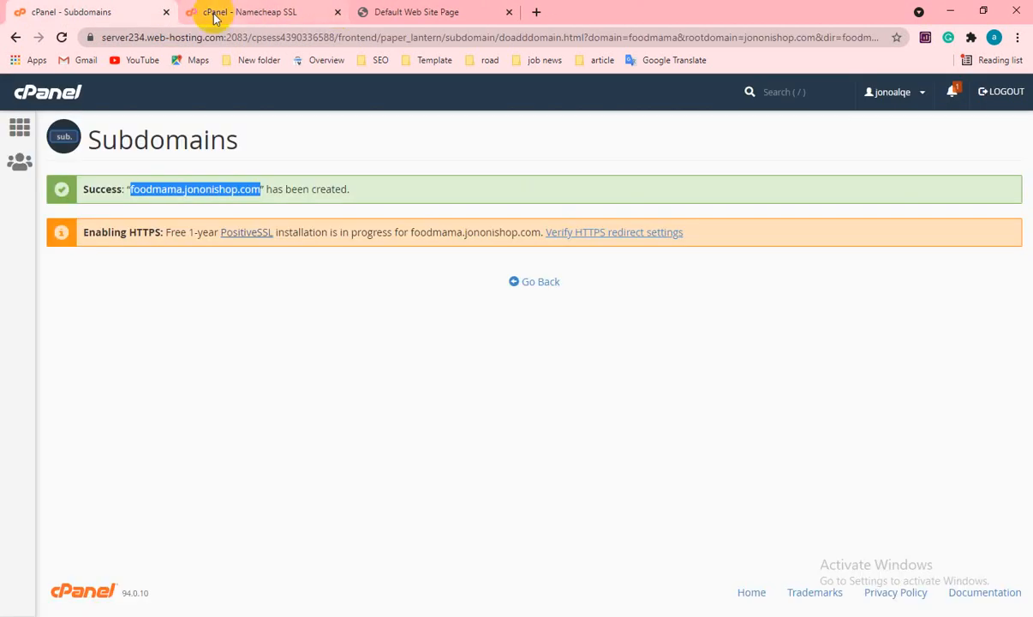
- Return to the cPanel main tools page and check the foodmama.jononishop.com tab
left_click(543, 284)
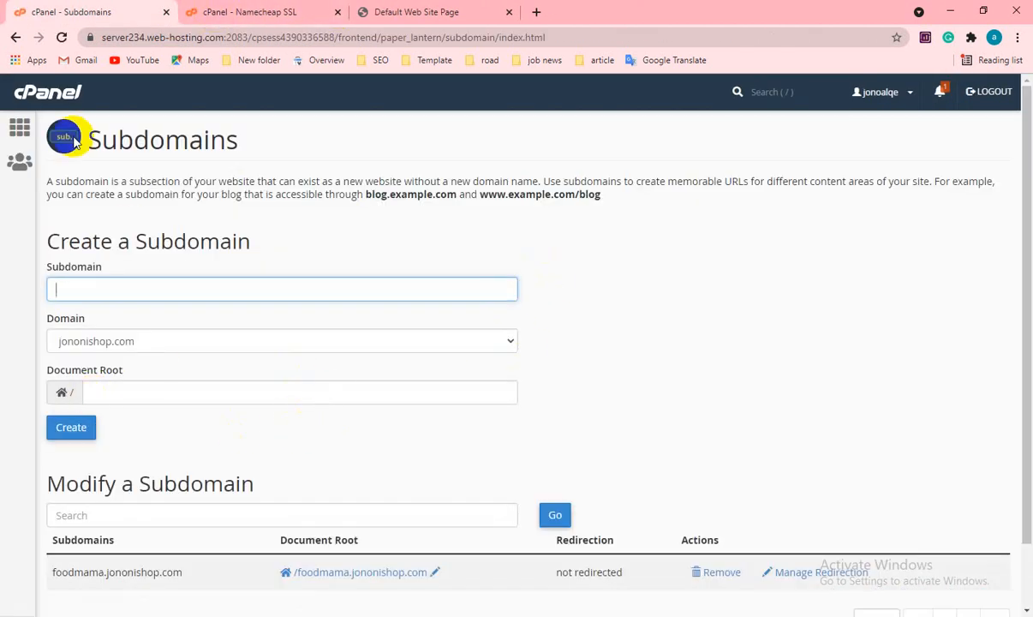
left_click(20, 128)
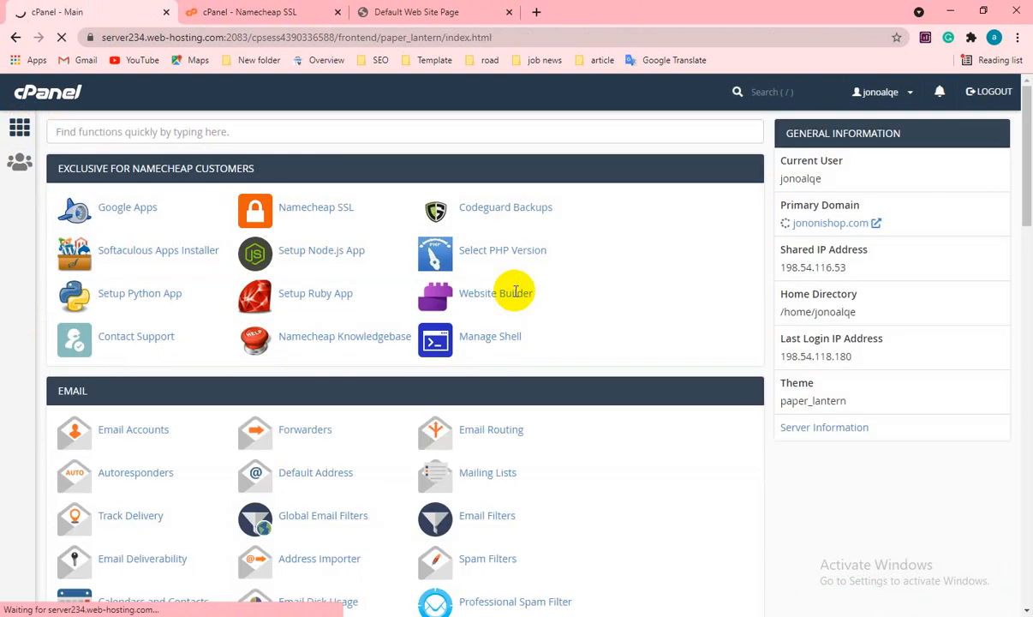
left_click(416, 11)
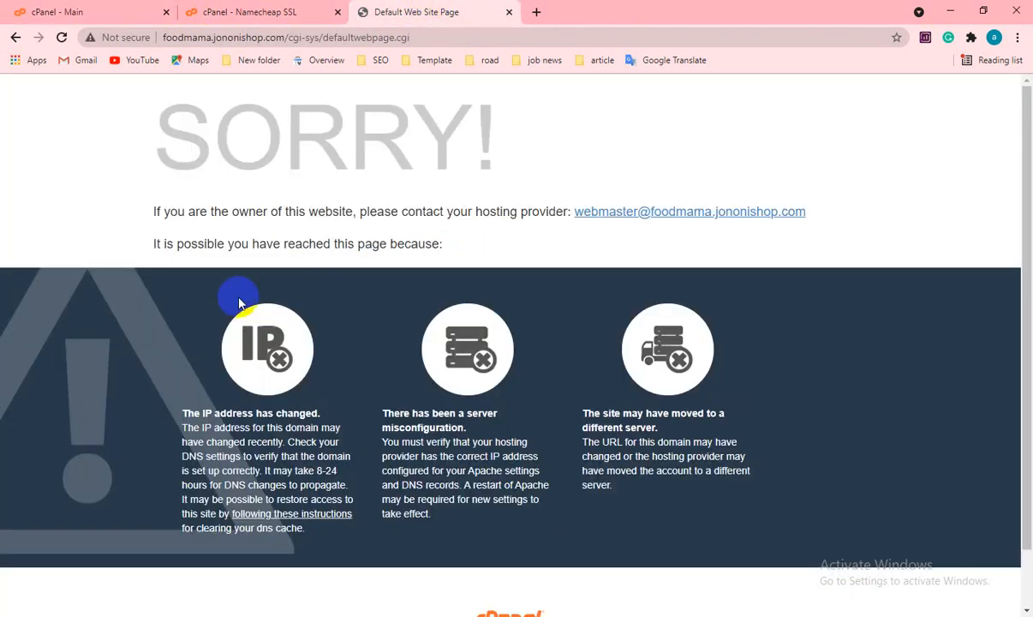
left_click(414, 37)
- Reload foodmama.jononishop.com at its bare domain, without the default page path
left_click_drag(415, 37, 287, 38)
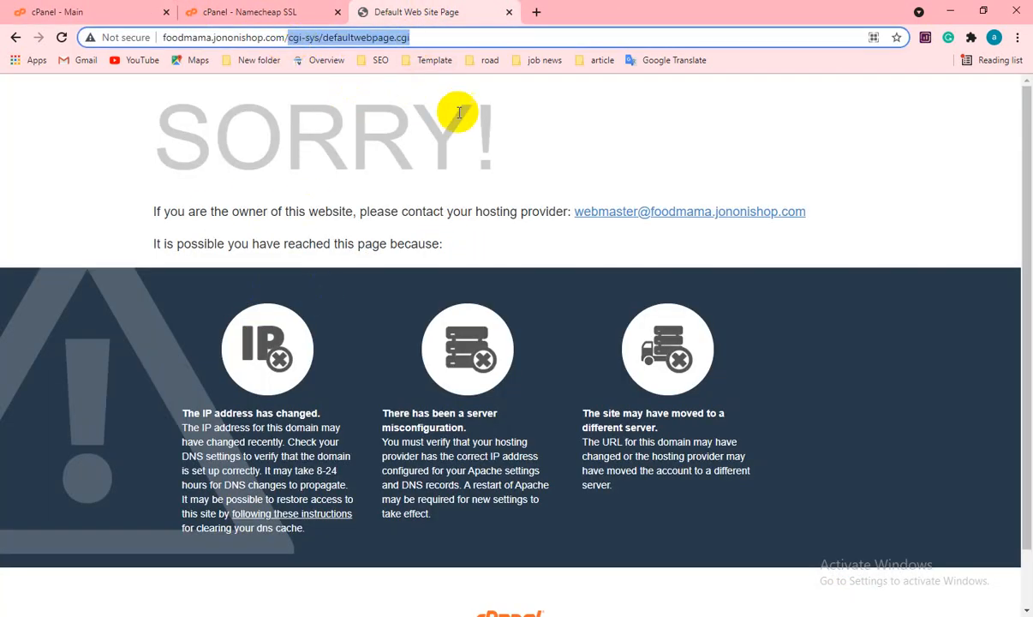
key("BackSpace")
key("Return")
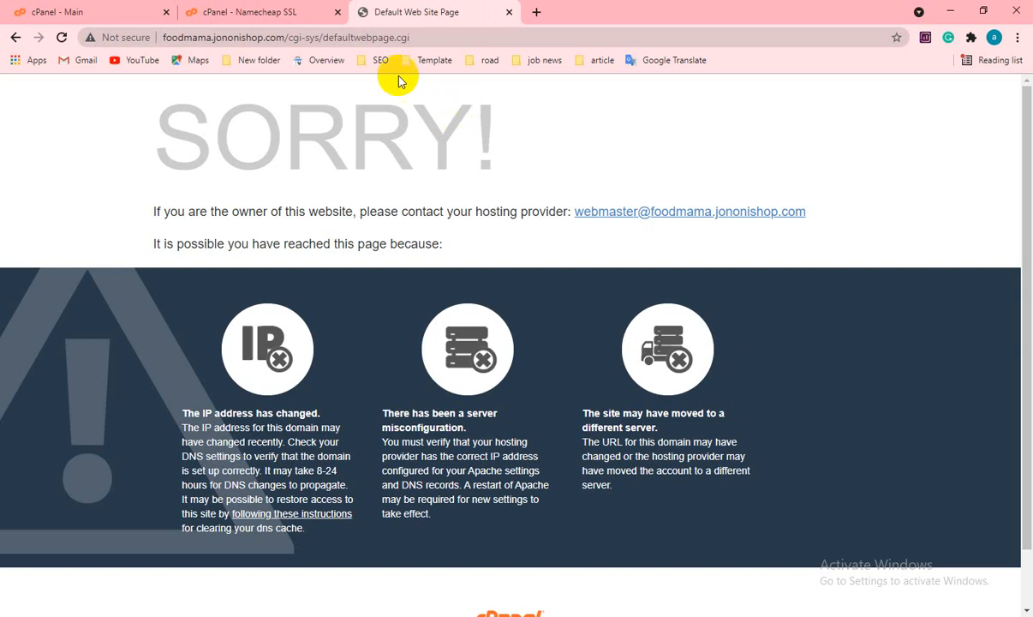
- In cPanel, open WordPress Manager by Softaculous from the Software section
left_click(90, 11)
scroll(159, 573, "down", 15)
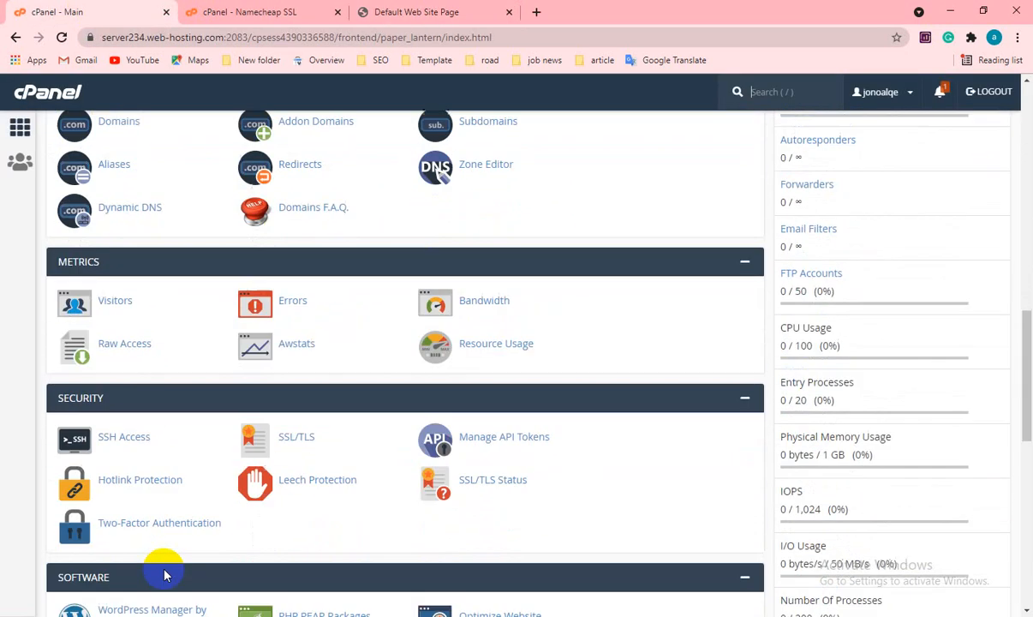
scroll(162, 565, "down", 3)
scroll(161, 566, "up", 3)
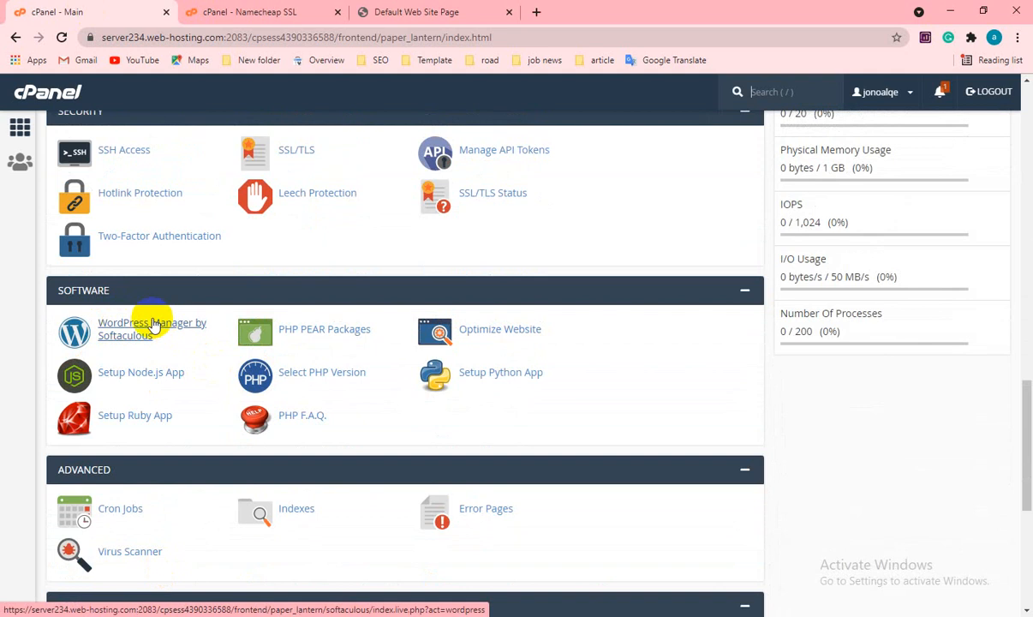
left_click(118, 328)
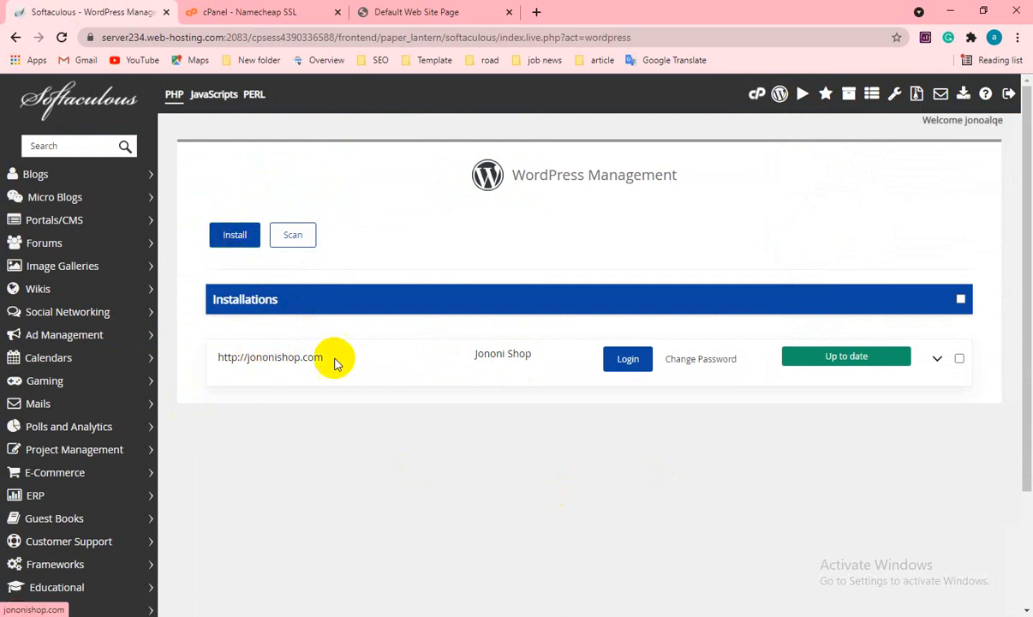
left_click(223, 233)
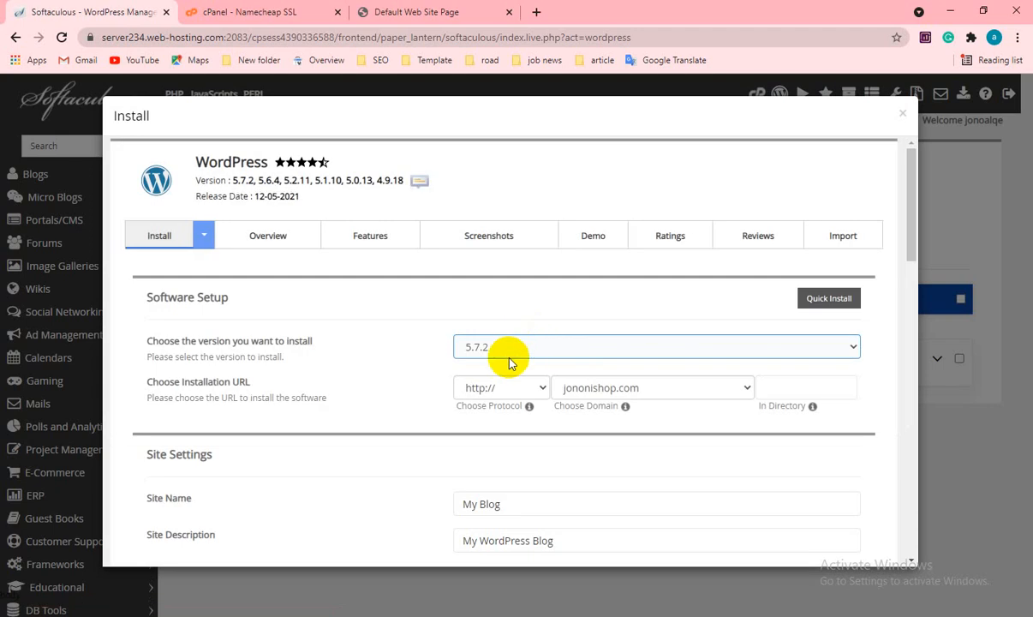
left_click(572, 387)
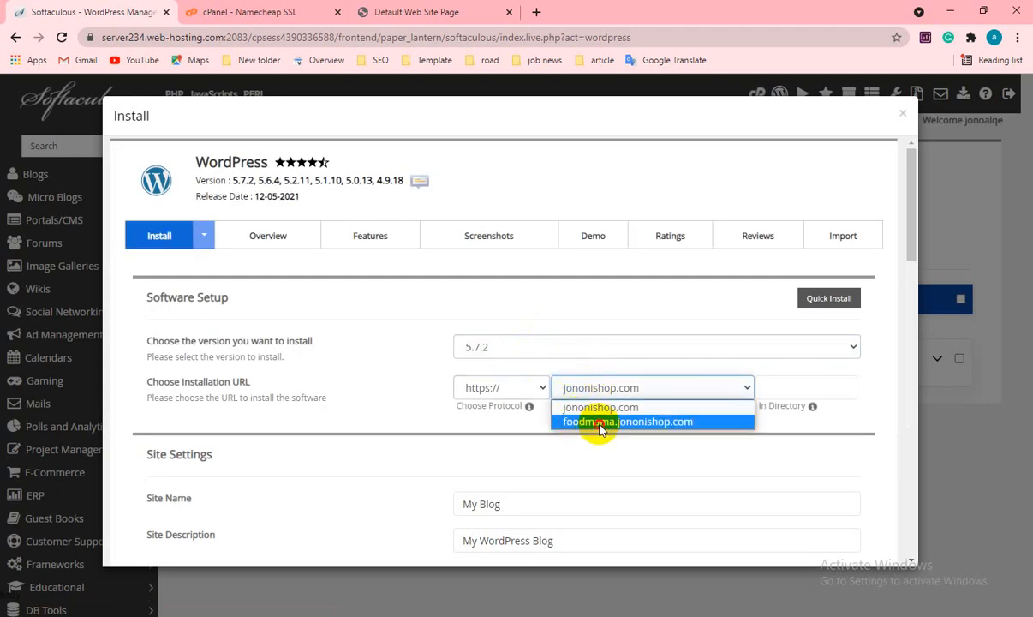
left_click(593, 421)
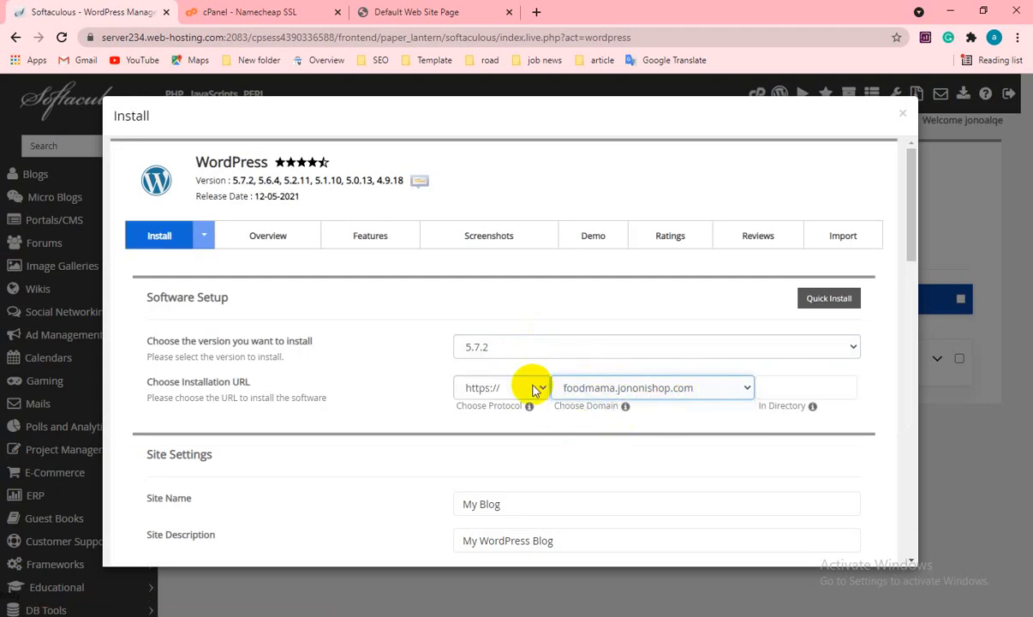
left_click(499, 391)
left_click(480, 409)
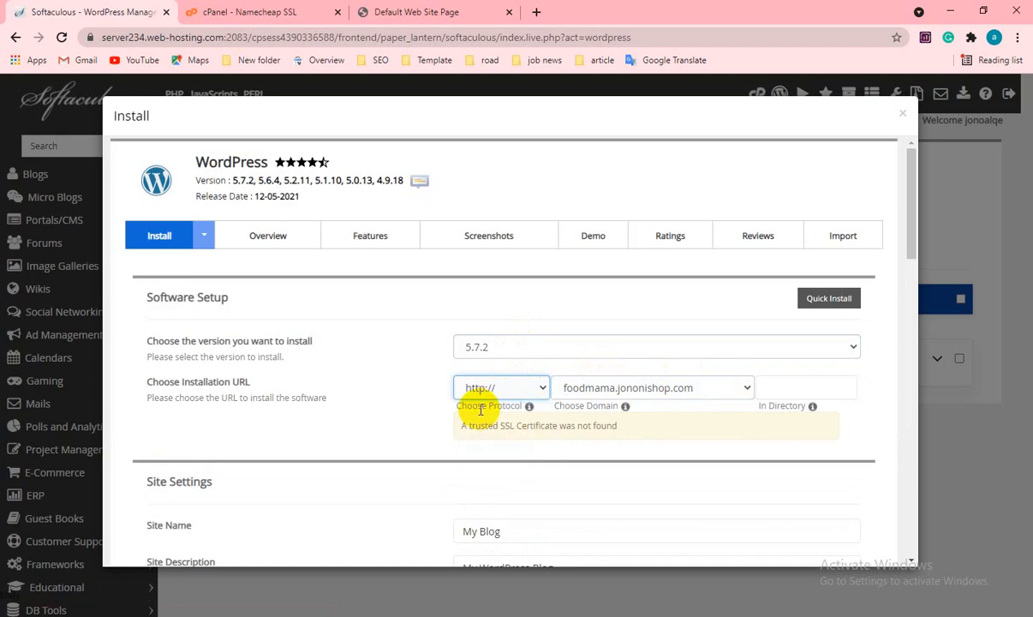
left_click(777, 534)
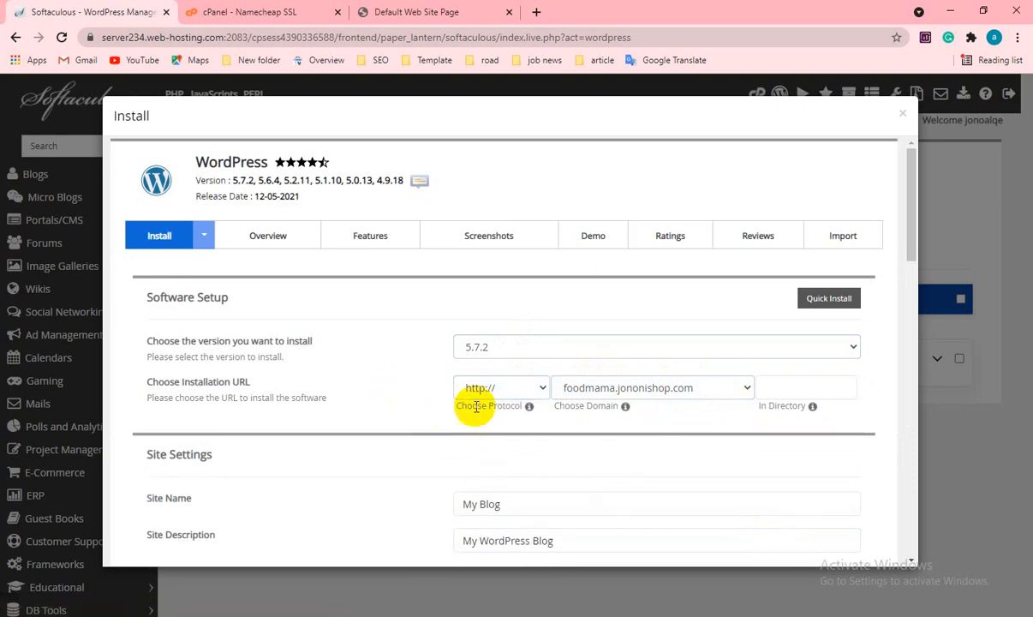
- Delete the pre-filled text from the Admin Password field
scroll(556, 478, "down", 2)
scroll(557, 479, "down", 3)
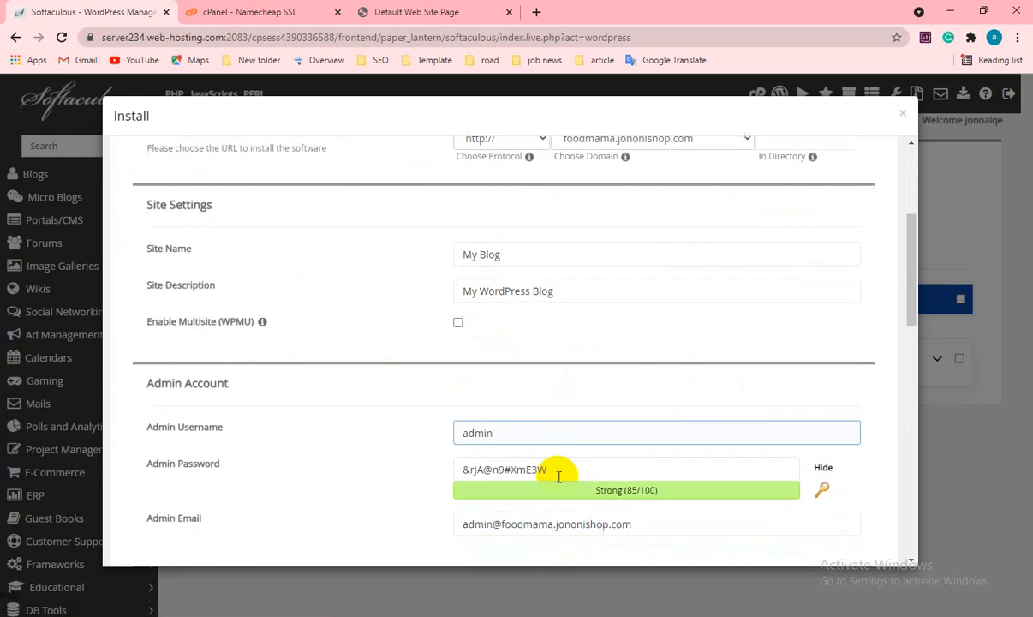
left_click_drag(547, 289, 414, 293)
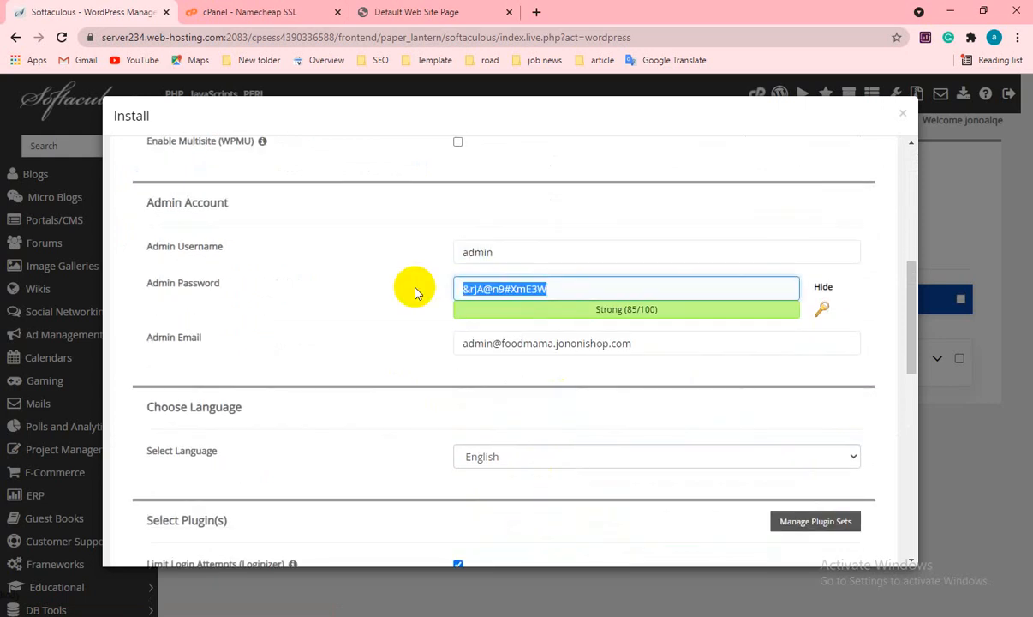
type("g")
key("BackSpace")
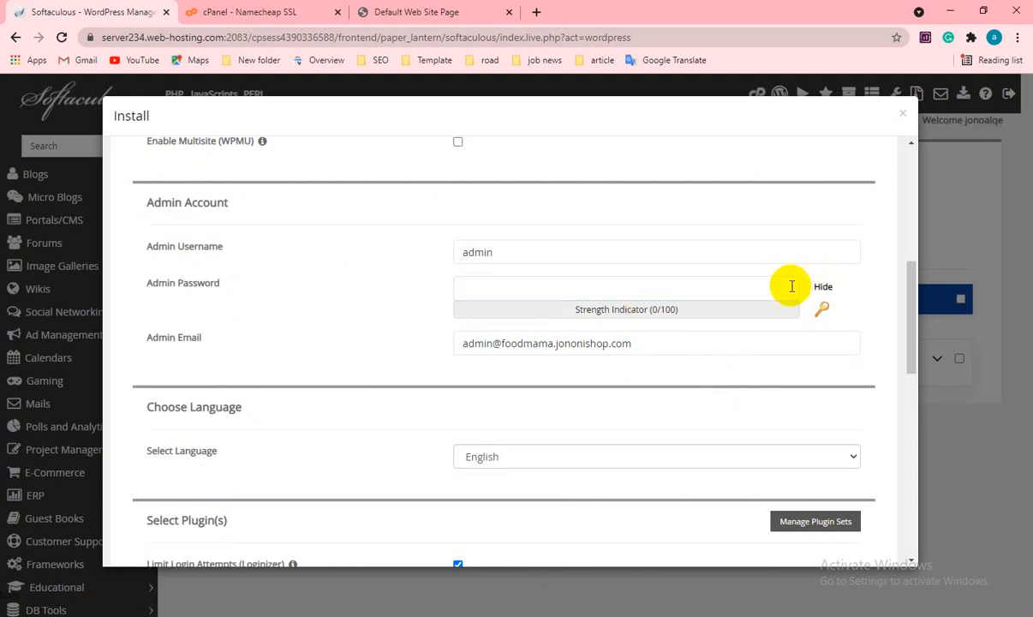
left_click(526, 285)
type("g")
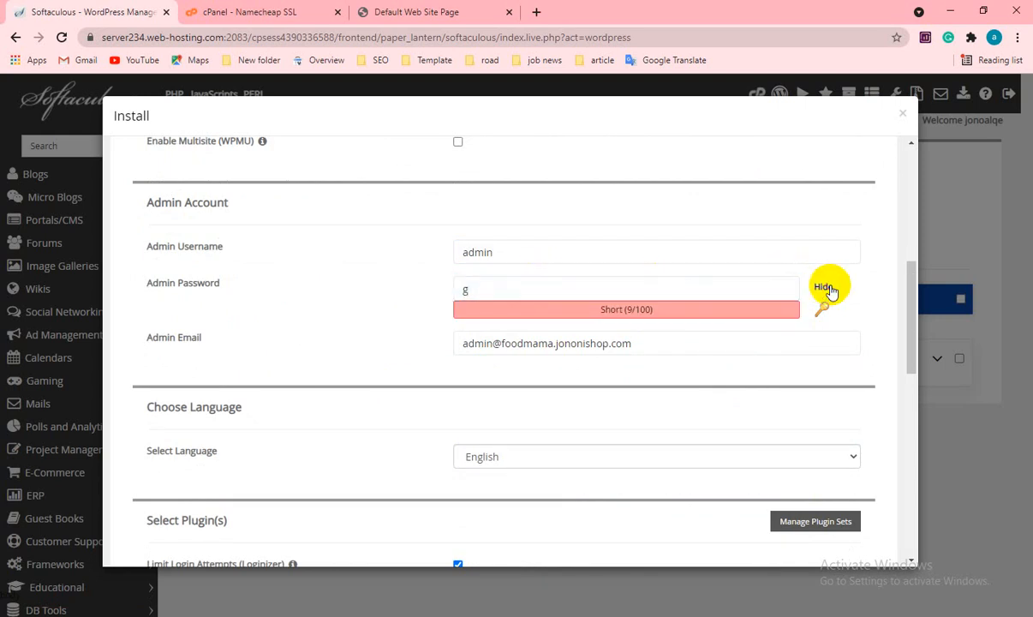
left_click_drag(475, 293, 416, 296)
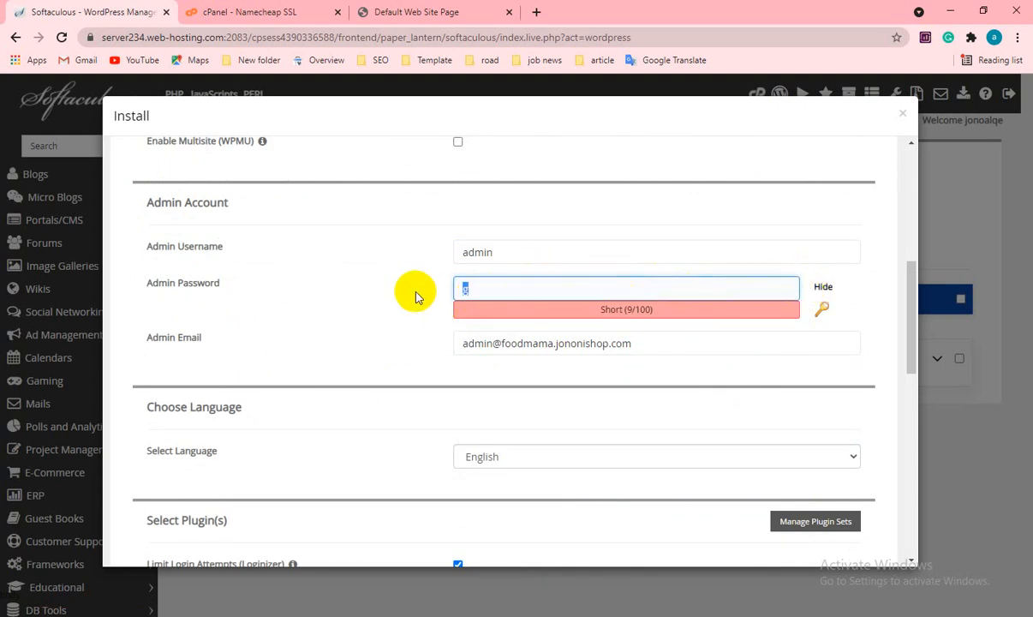
key("BackSpace")
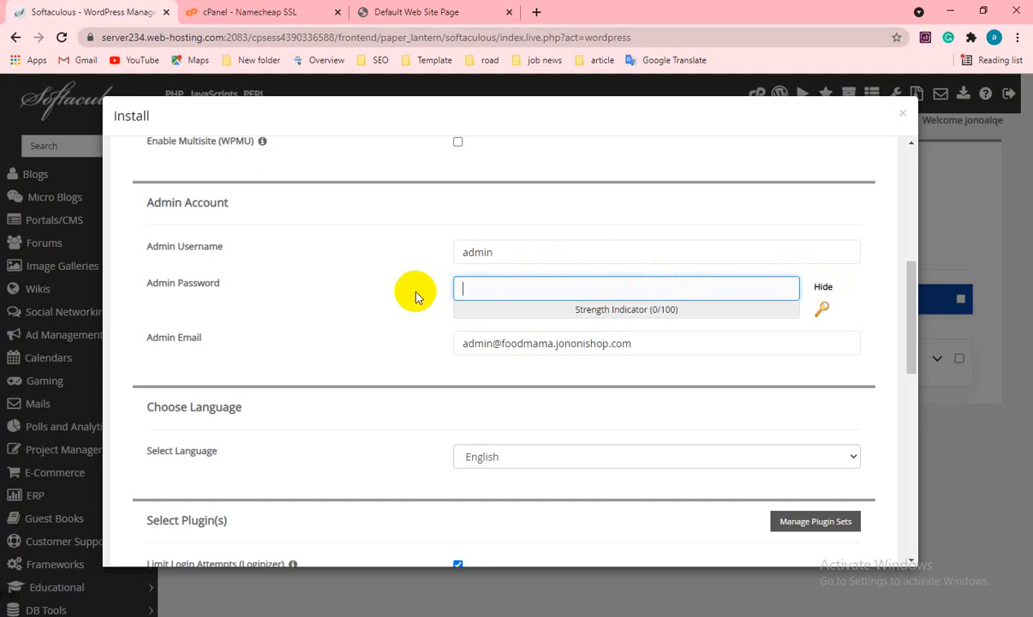
- Generate a random admin password, then select and delete it to leave the field empty
left_click(823, 310)
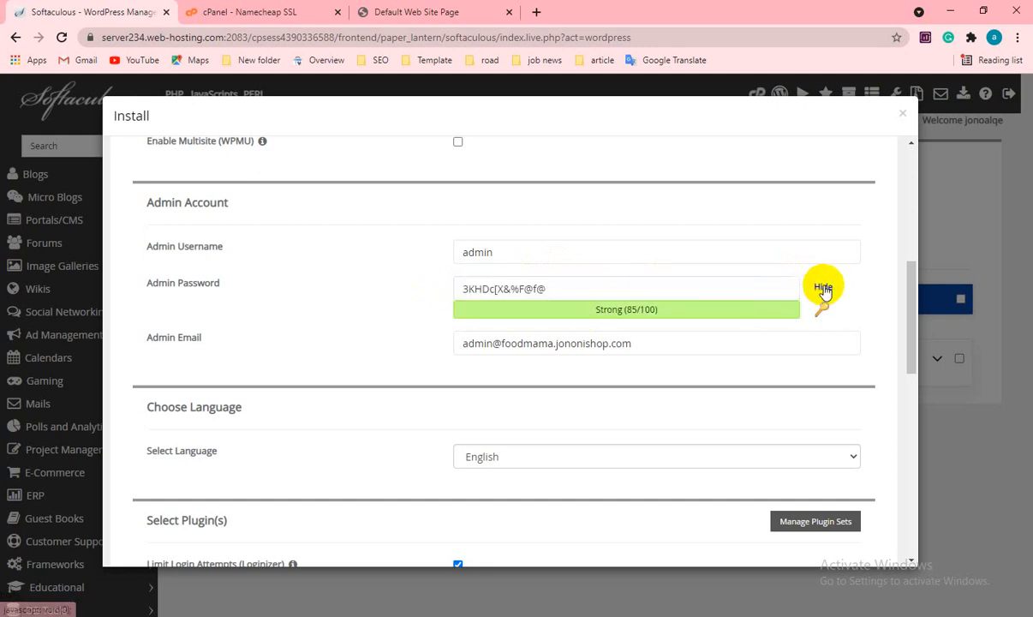
left_click(579, 289)
triple_click(578, 290)
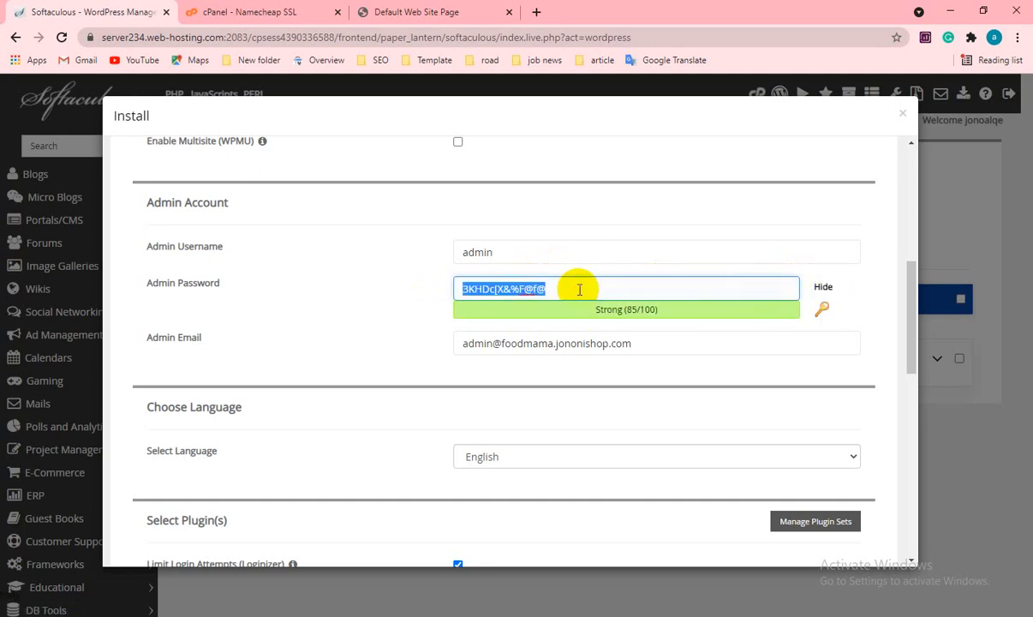
left_click(823, 290)
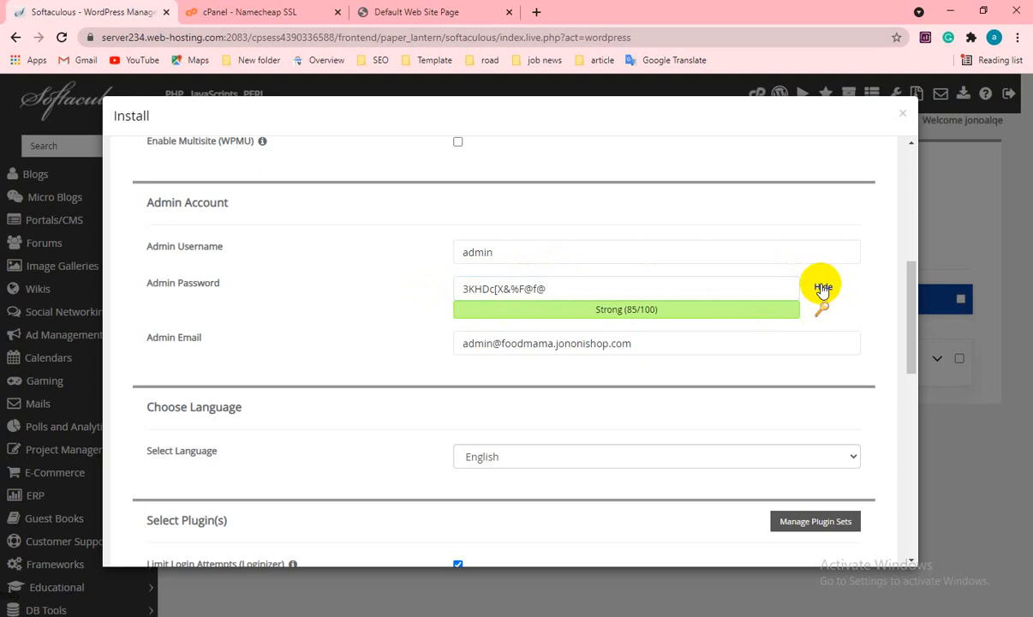
double_click(597, 289)
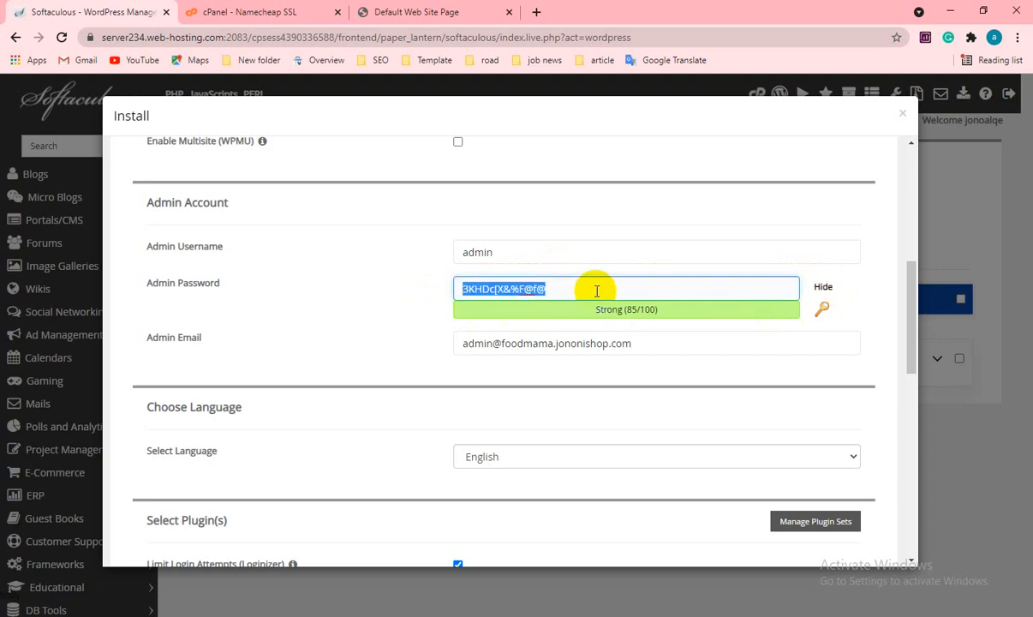
type("ggggg")
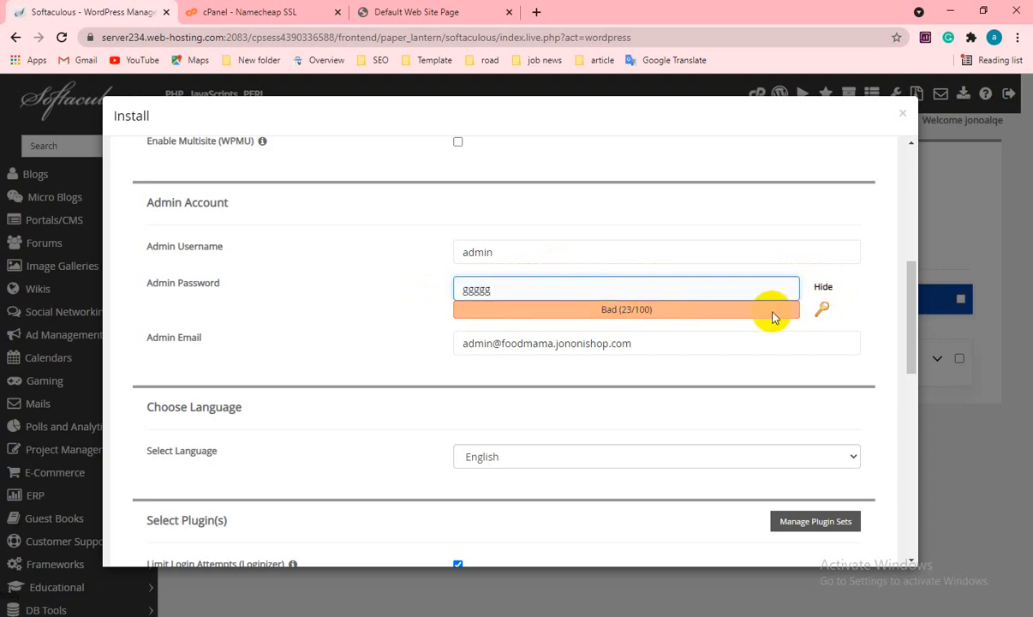
left_click(822, 290)
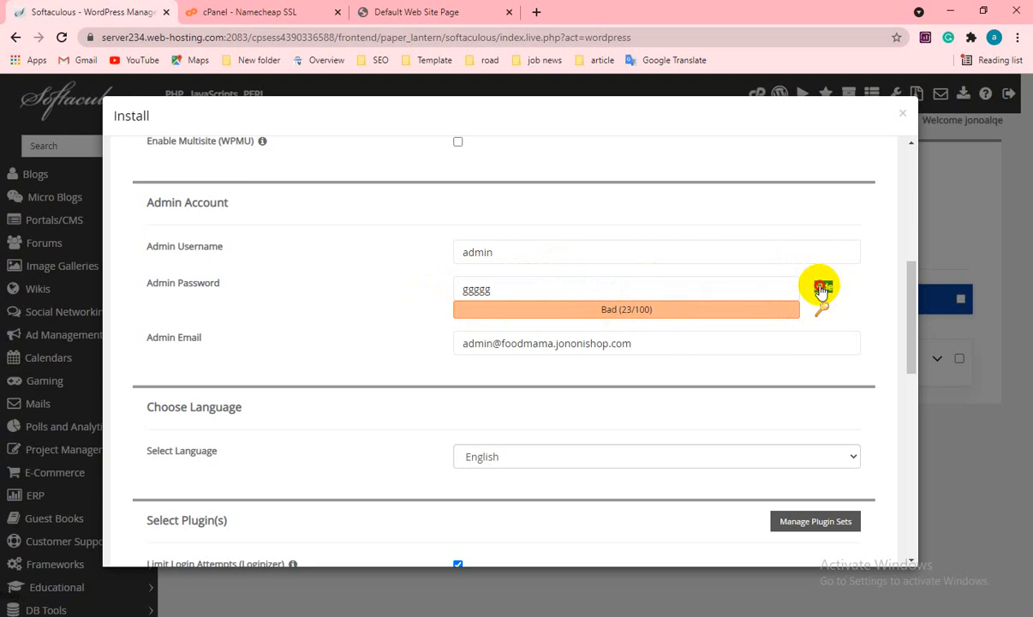
left_click_drag(523, 292, 423, 300)
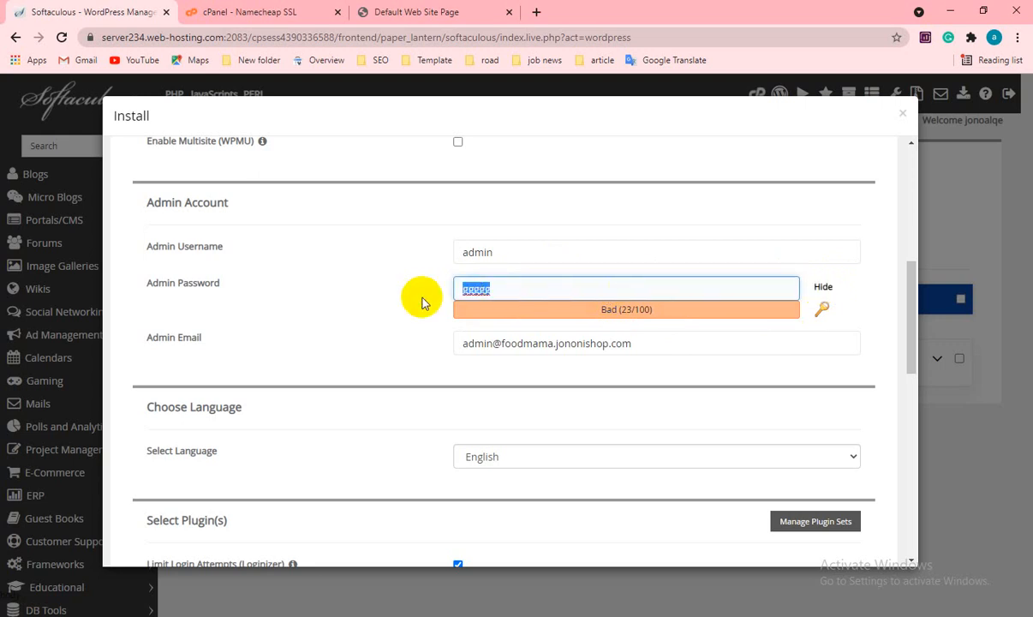
key("BackSpace")
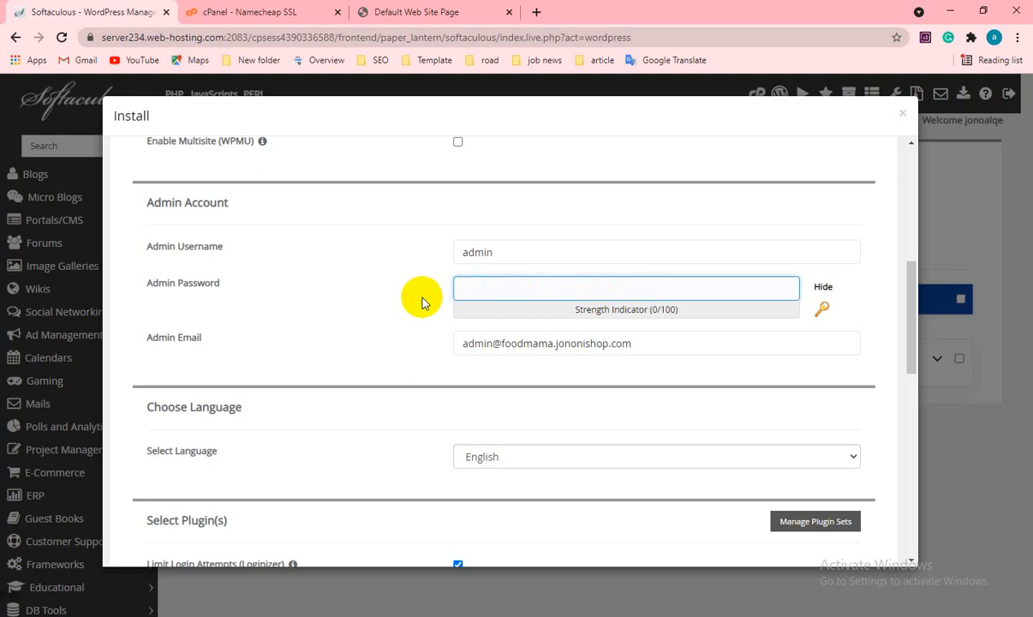
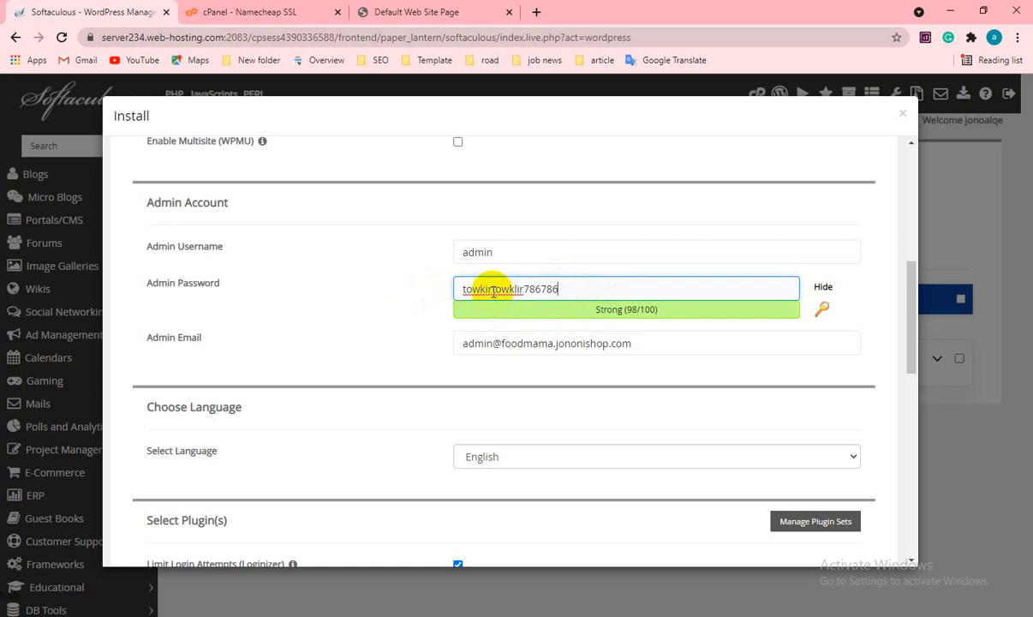
- Enter a custom admin password and adjust it until the meter reads Strong (93/100)
left_click_drag(493, 290, 438, 291)
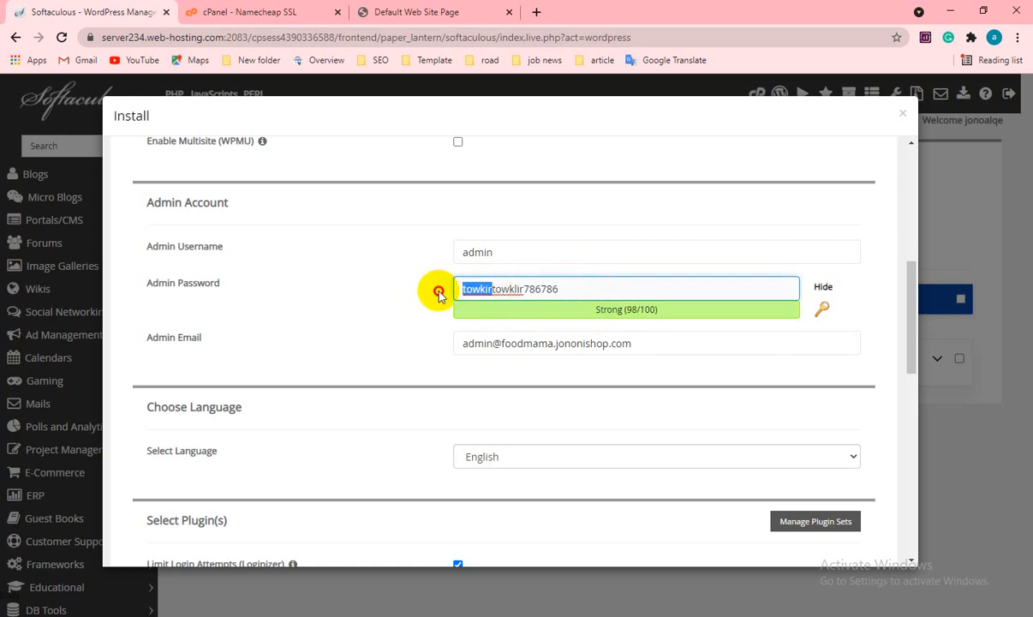
double_click(482, 288)
left_click(519, 289)
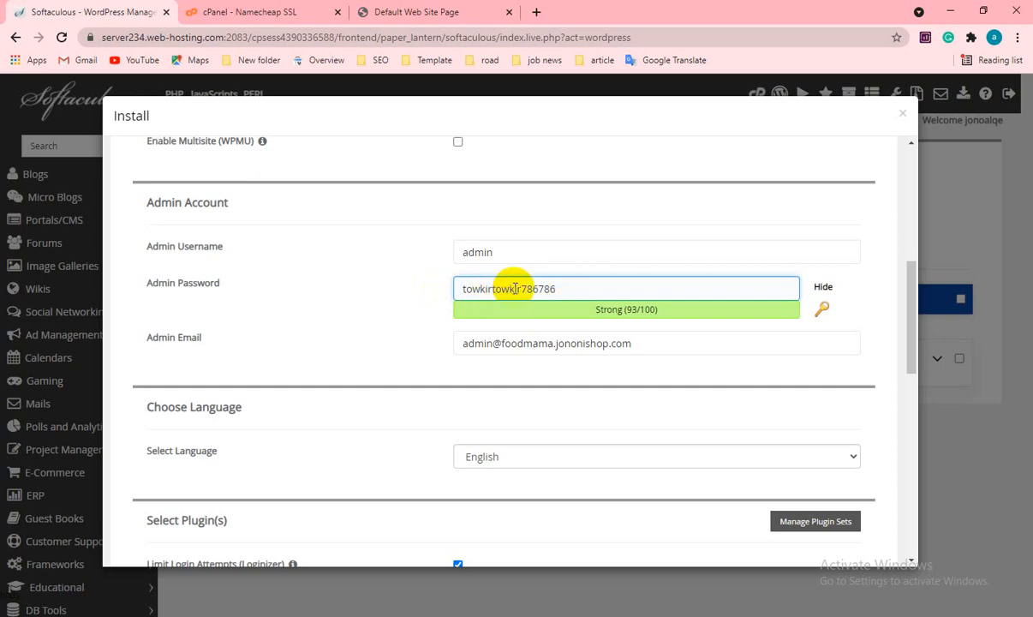
left_click_drag(572, 289, 416, 287)
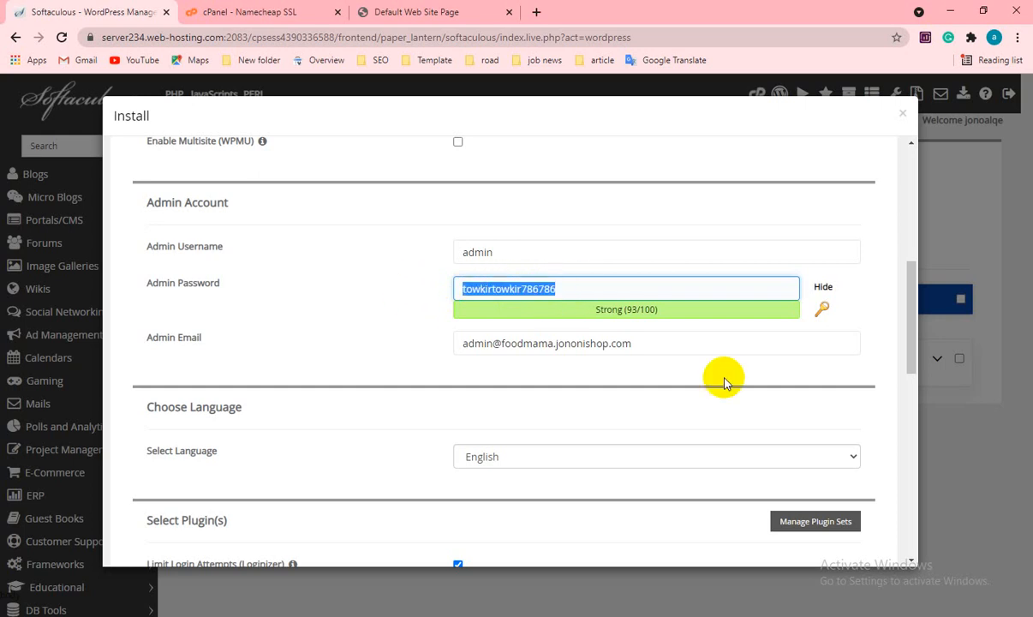
scroll(521, 433, "down", 4)
scroll(567, 246, "up", 4)
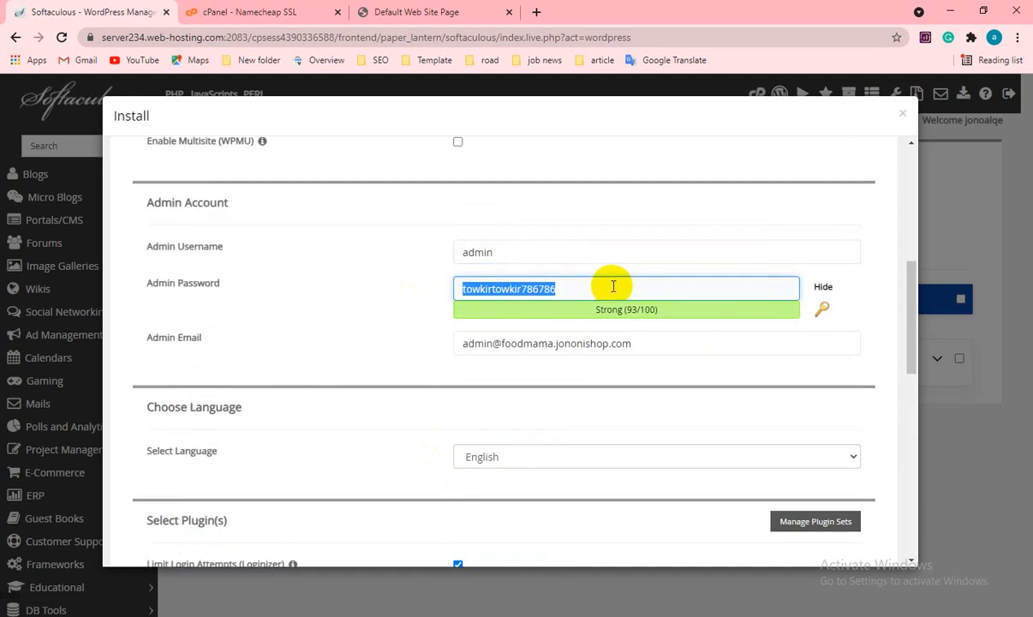
left_click(422, 282)
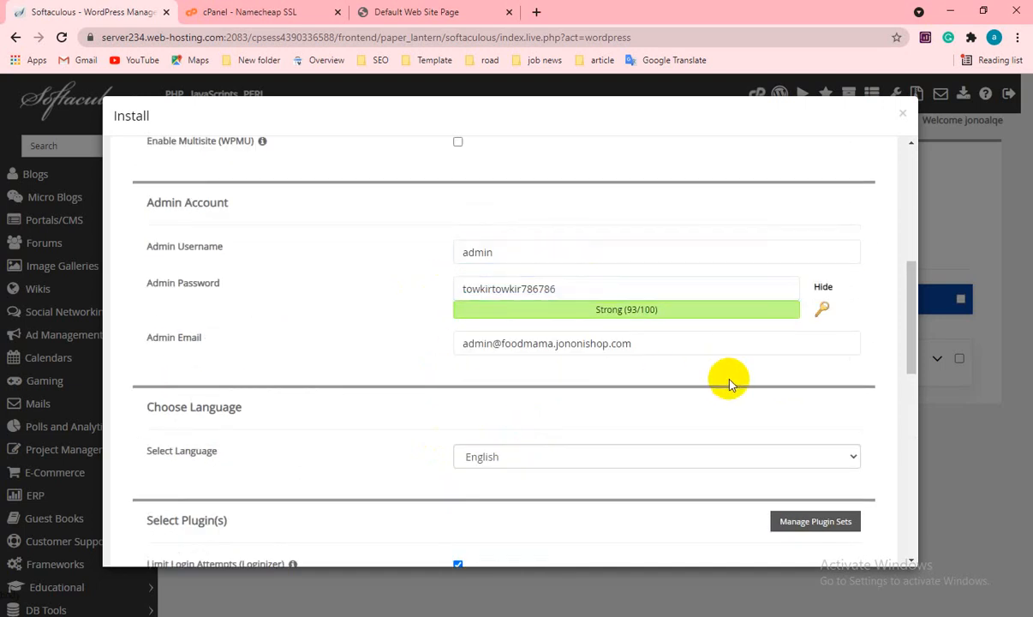
scroll(582, 461, "down", 8)
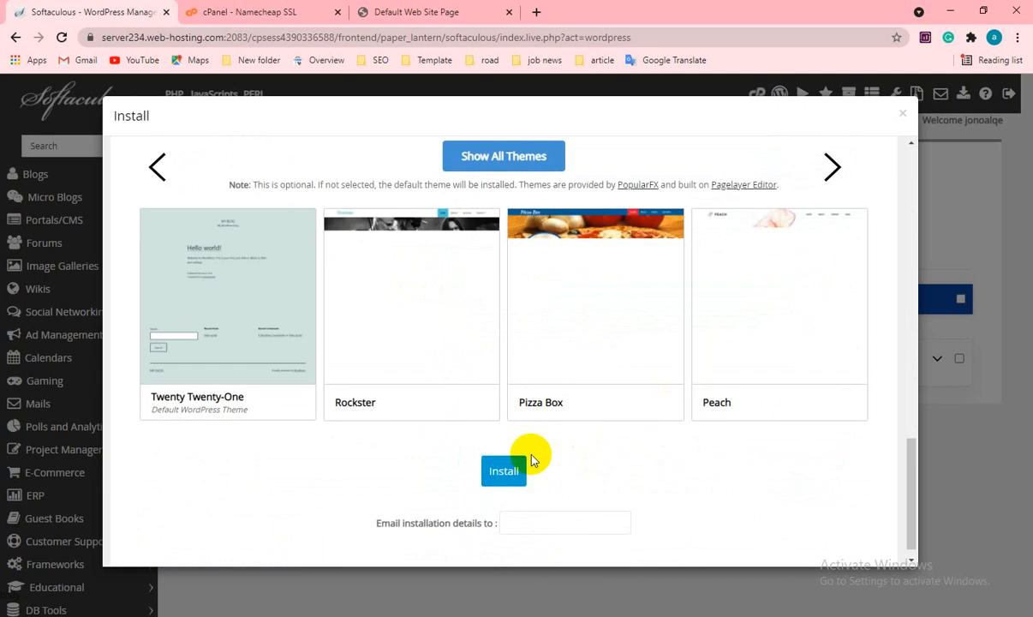
left_click(502, 473)
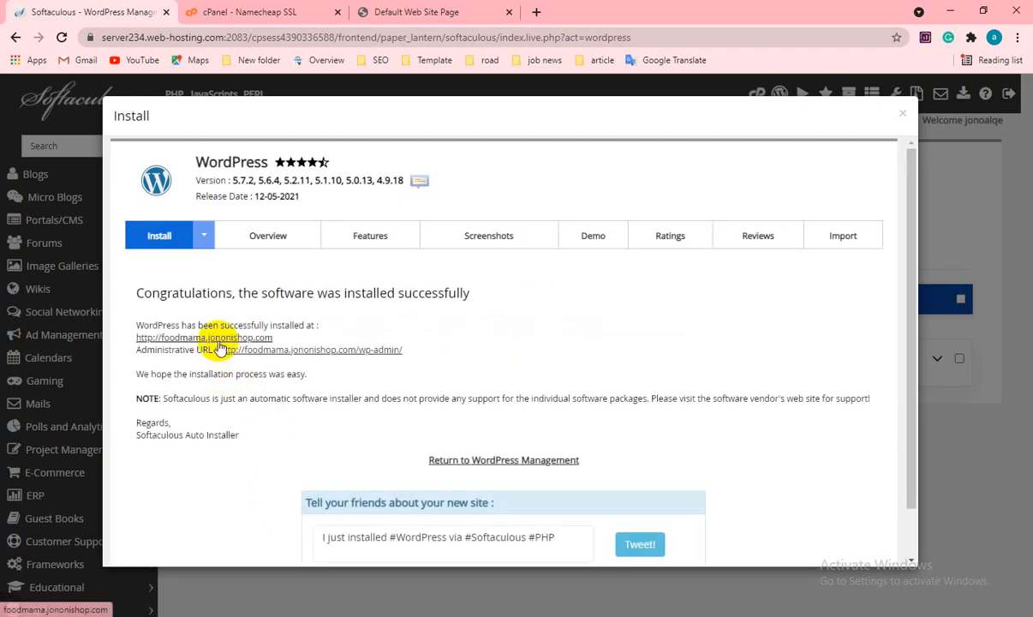
left_click(218, 340)
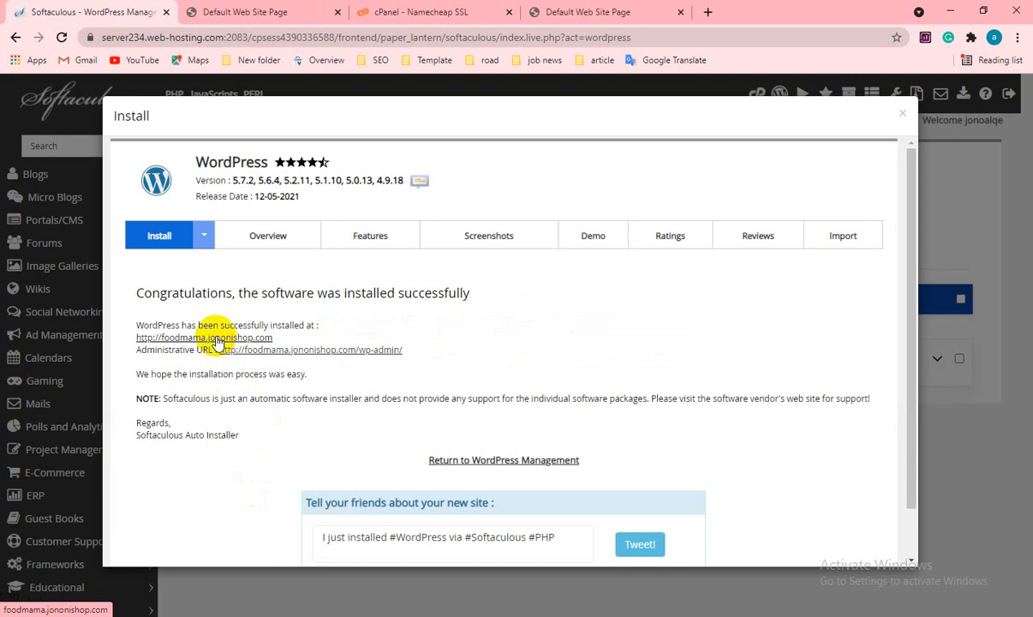
- Strip /cgi-sys/defaultwebpage.cgi and reload foodmama.jononishop.com twice; the SORRY! page remains
left_click(227, 12)
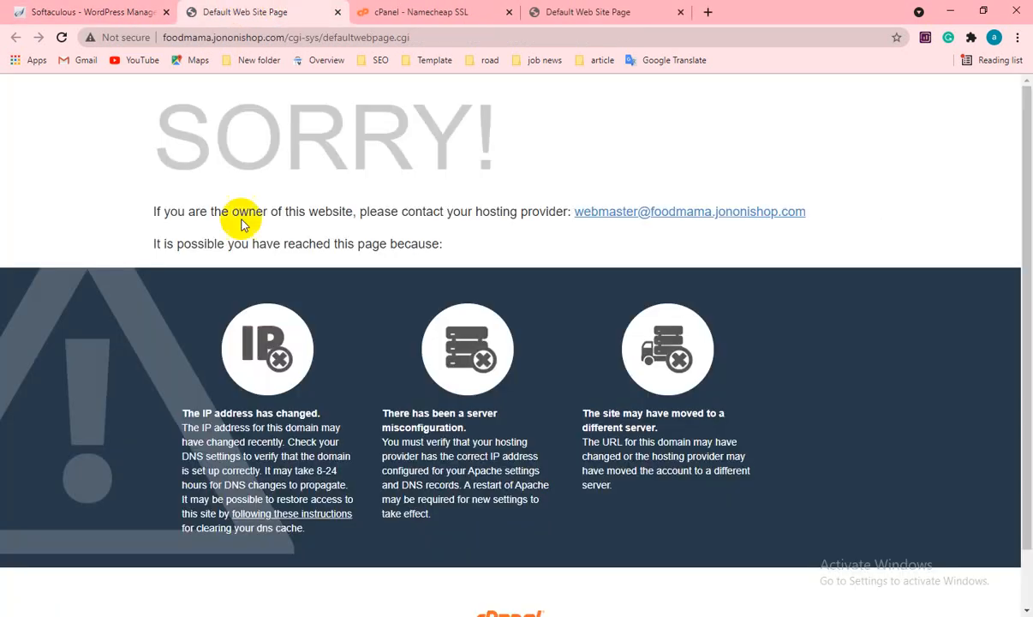
left_click(416, 37)
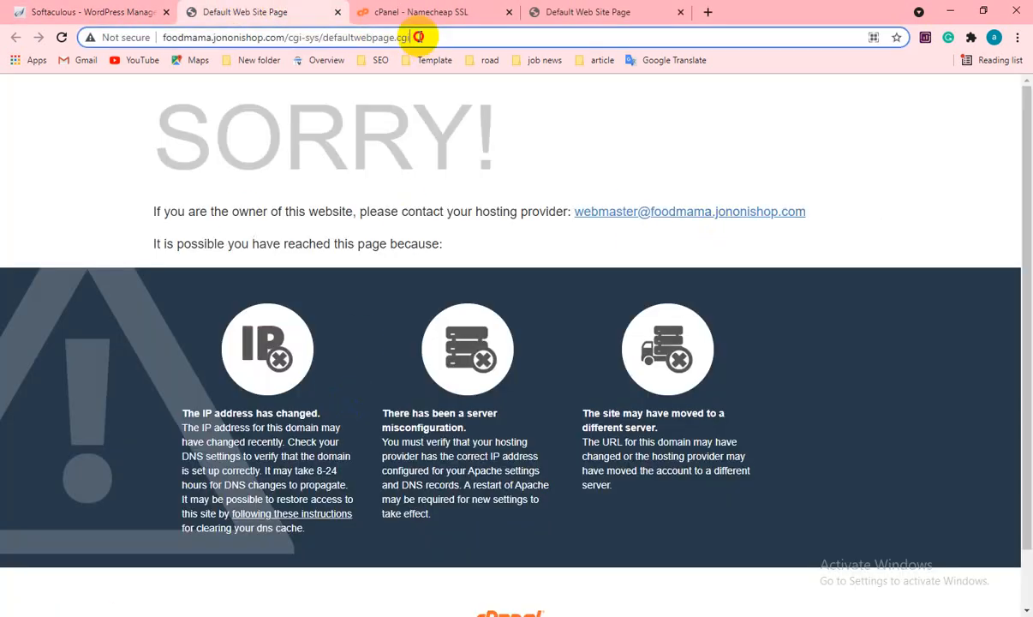
left_click_drag(415, 37, 285, 38)
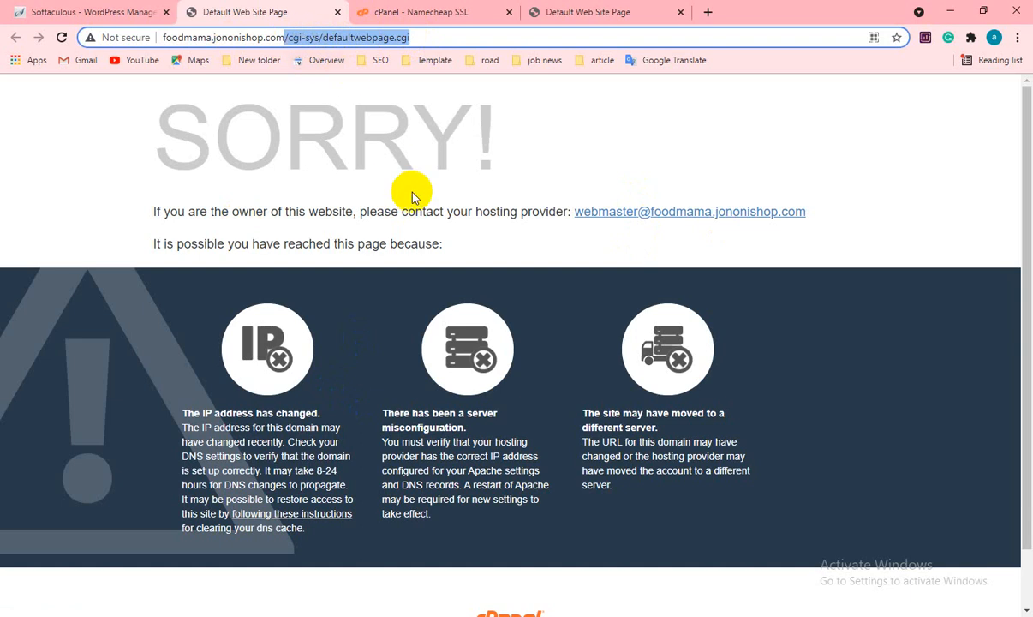
key("BackSpace")
key("Return")
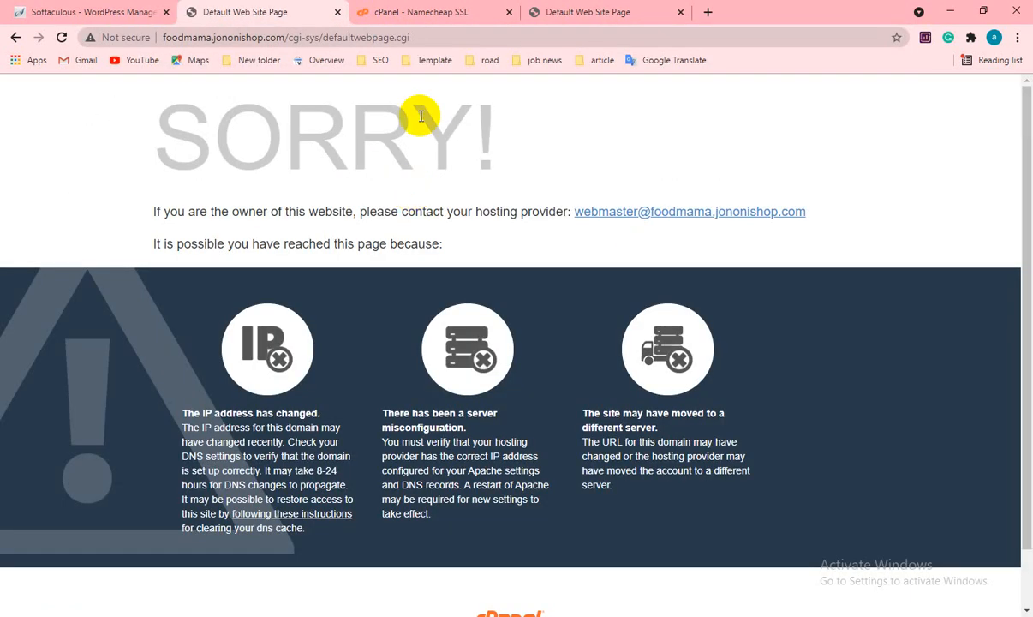
left_click_drag(420, 38, 288, 47)
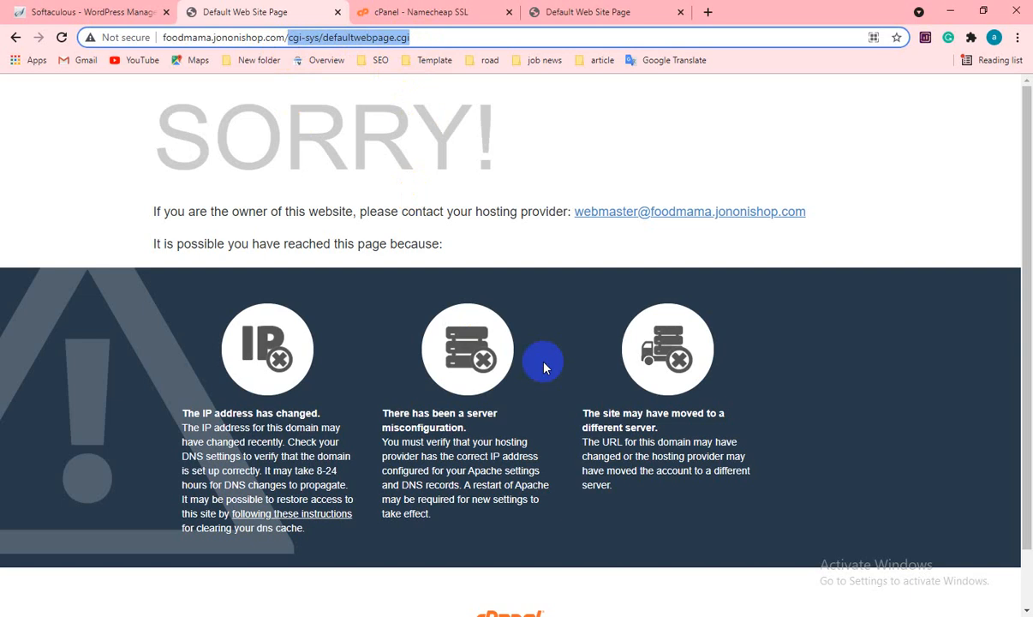
key("BackSpace")
key("Return")
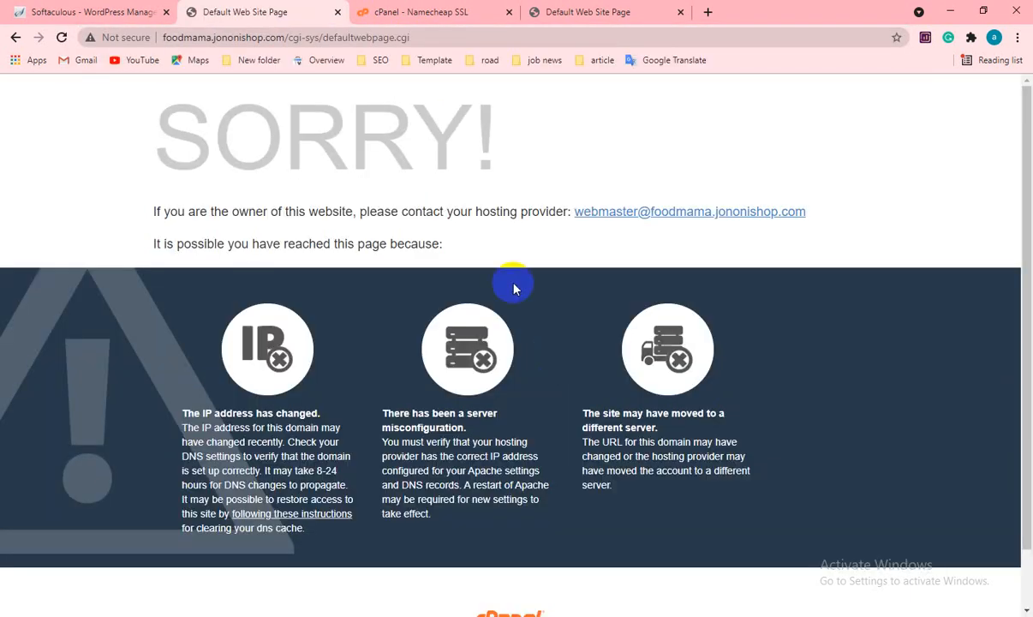
- Close Softaculous's WordPress installation success dialog, then return to the site's tab
left_click(89, 12)
scroll(600, 370, "down", 1)
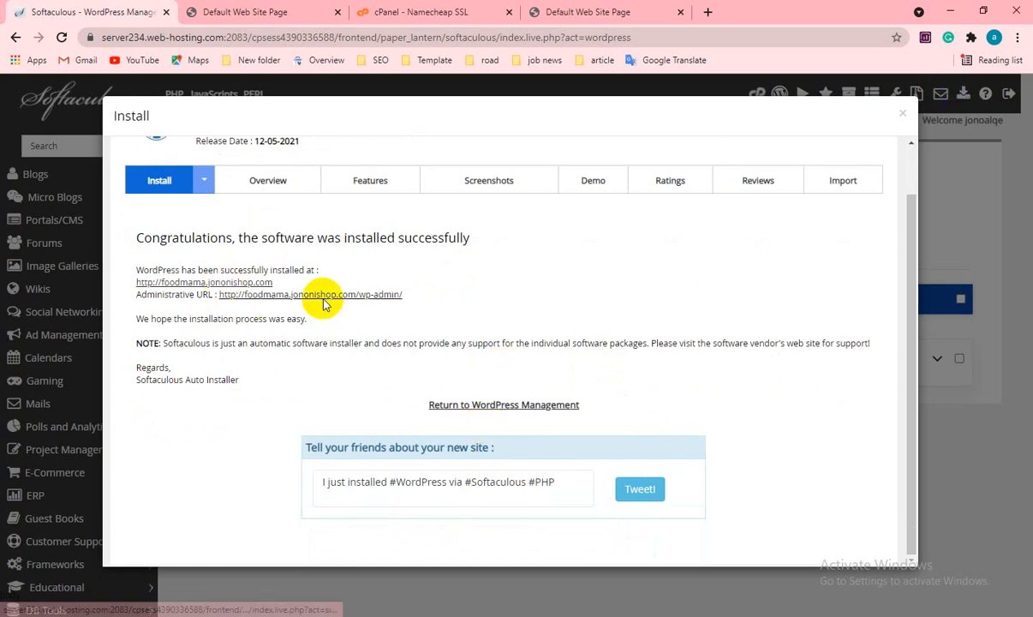
scroll(462, 399, "up", 1)
scroll(470, 393, "up", 1)
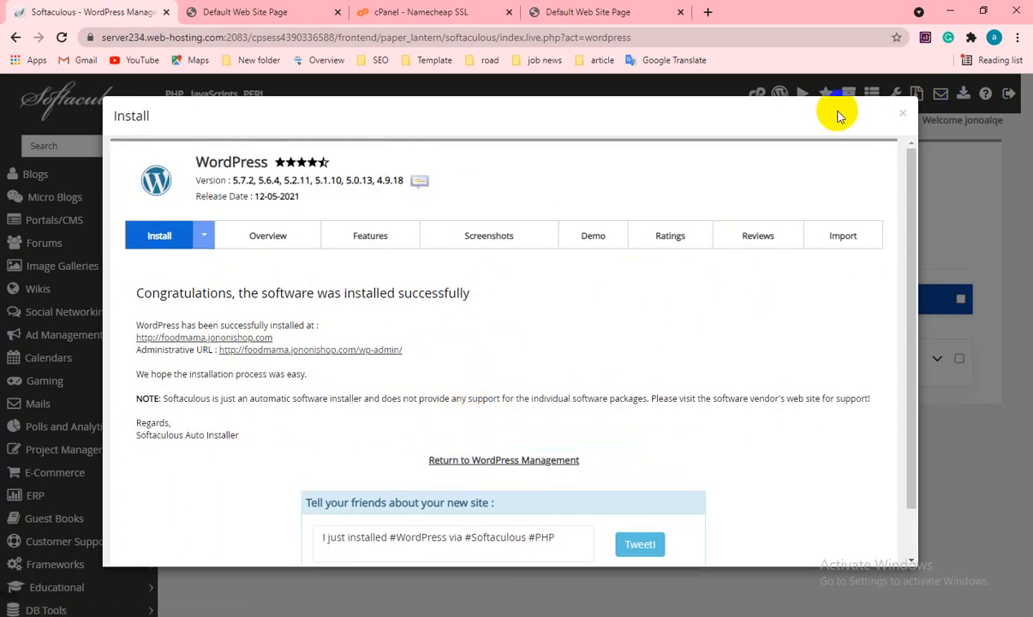
left_click(901, 114)
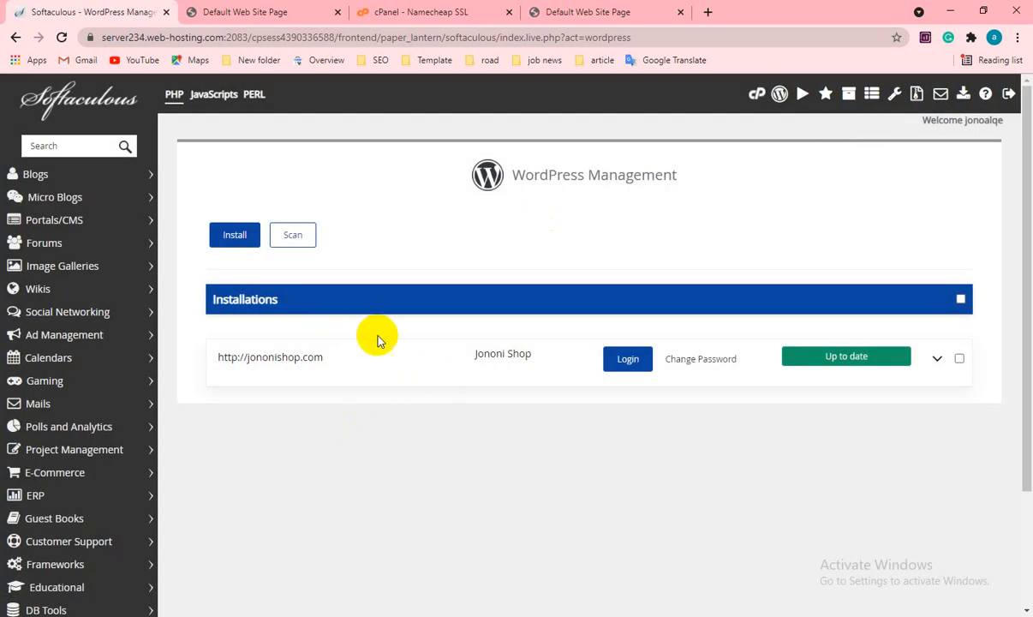
left_click(260, 16)
- Change the site address to foodmama.jononishop.com/wp-admin to load the WordPress login page
left_click_drag(418, 38, 288, 38)
key("BackSpace")
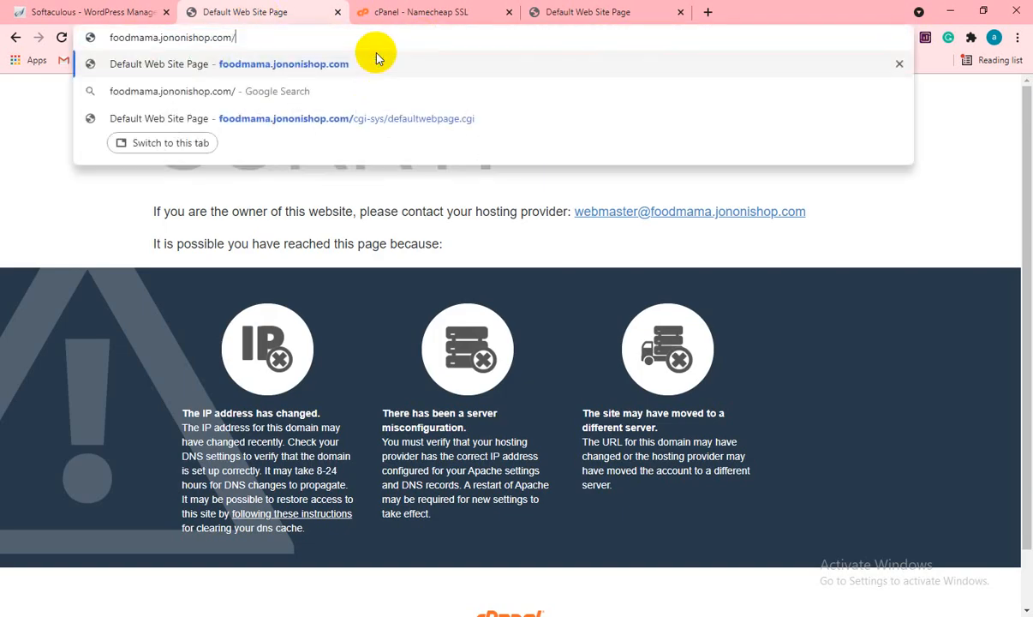
type("wp-admin")
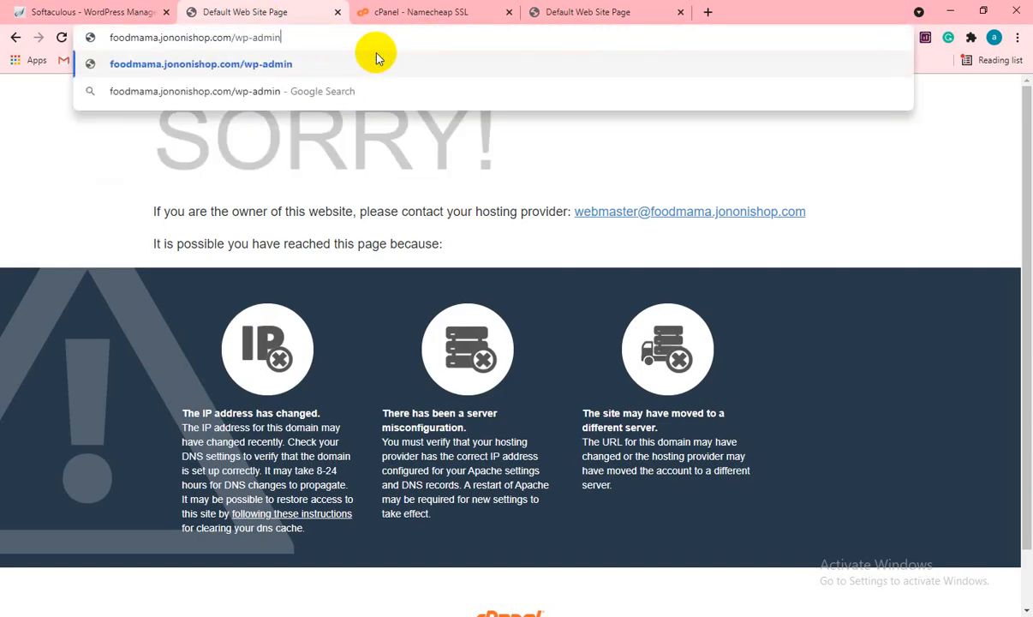
key("Return")
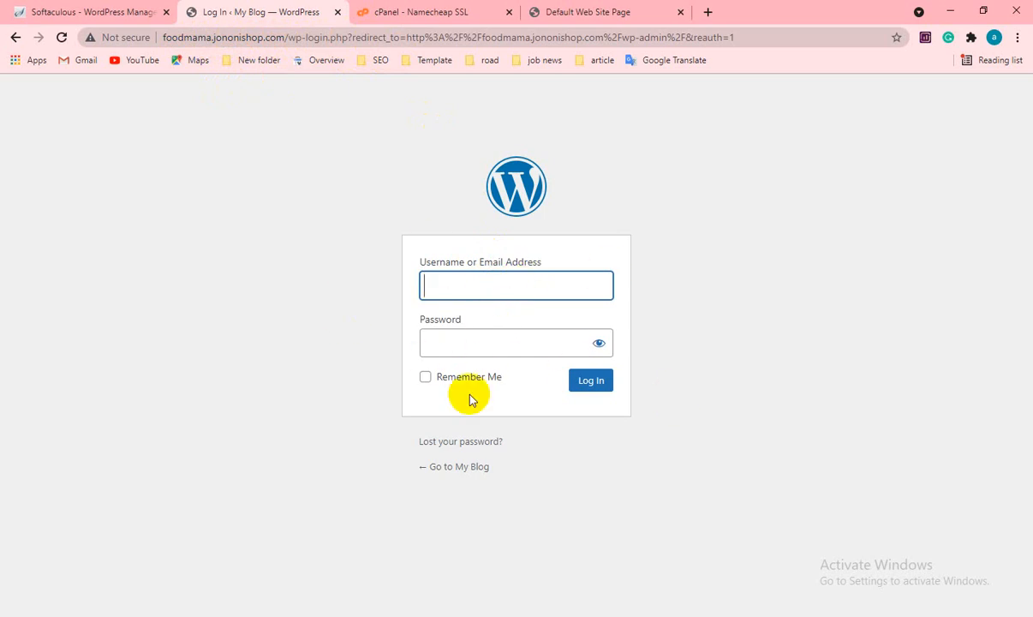
- Trim the address to bare foodmama.jononishop.com and reload it, still getting the SORRY! page
left_click(747, 36)
left_click_drag(747, 37, 295, 41)
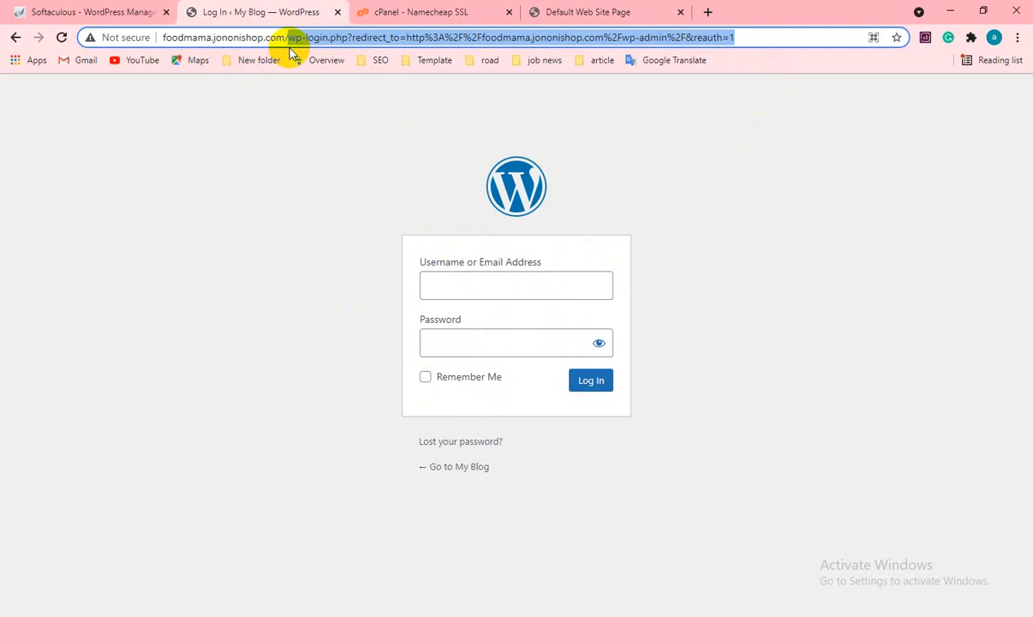
key("BackSpace")
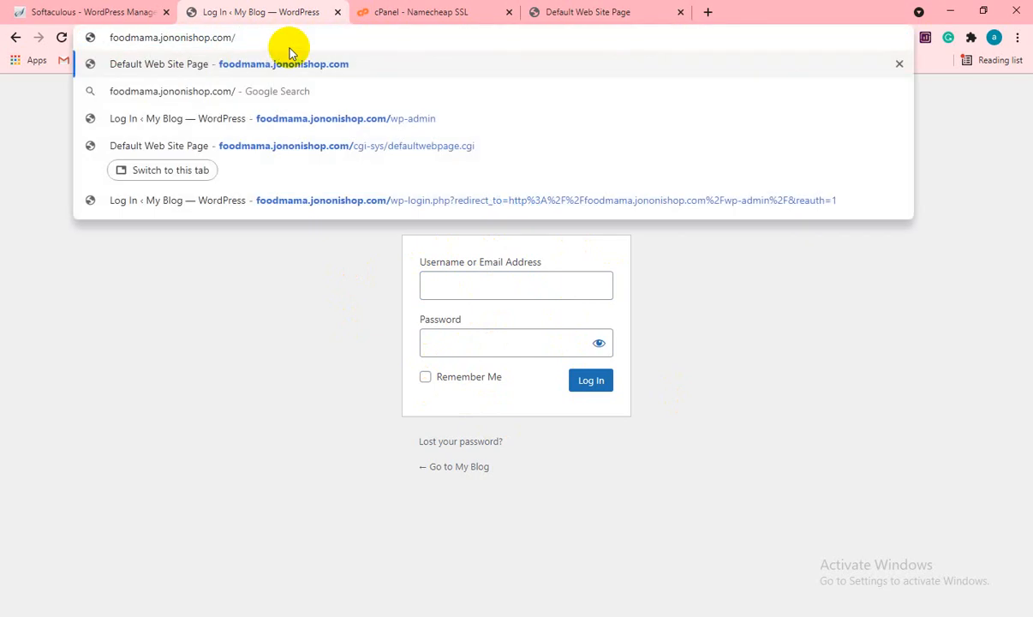
key("Return")
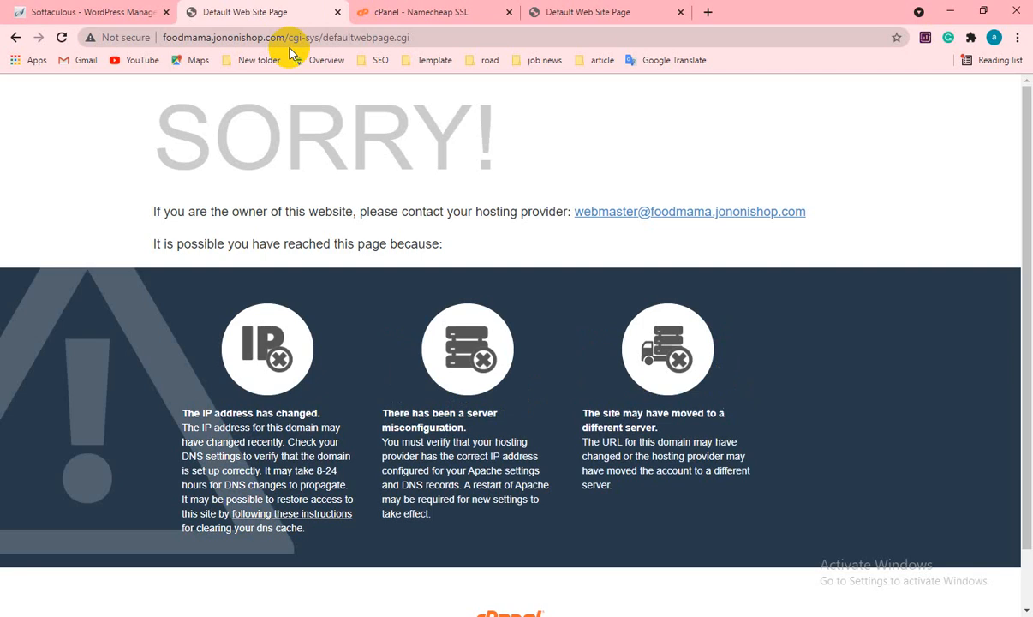
left_click_drag(420, 38, 287, 38)
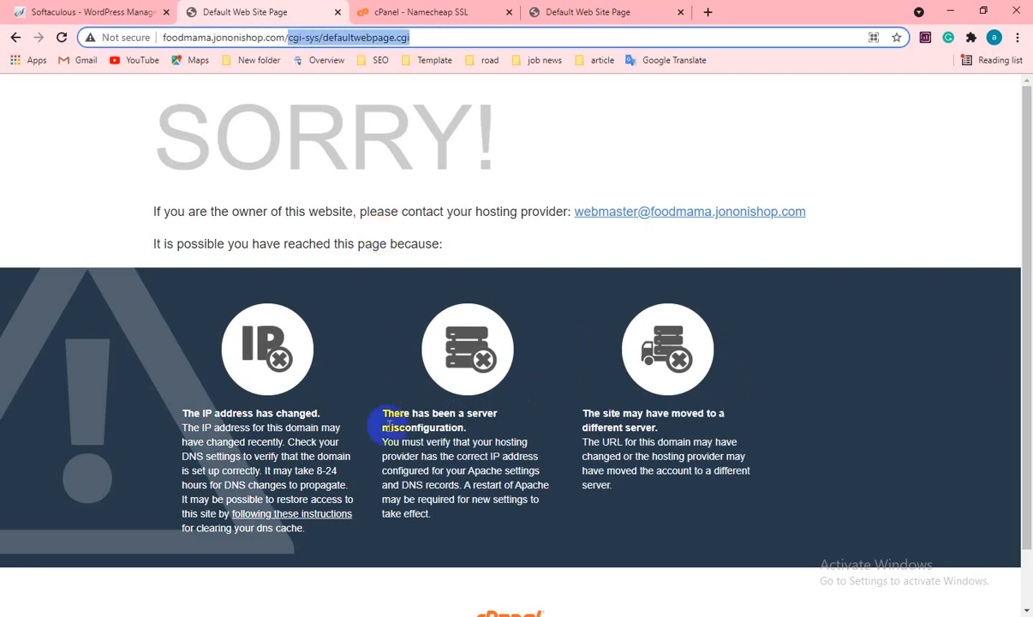
key("BackSpace")
key("Return")
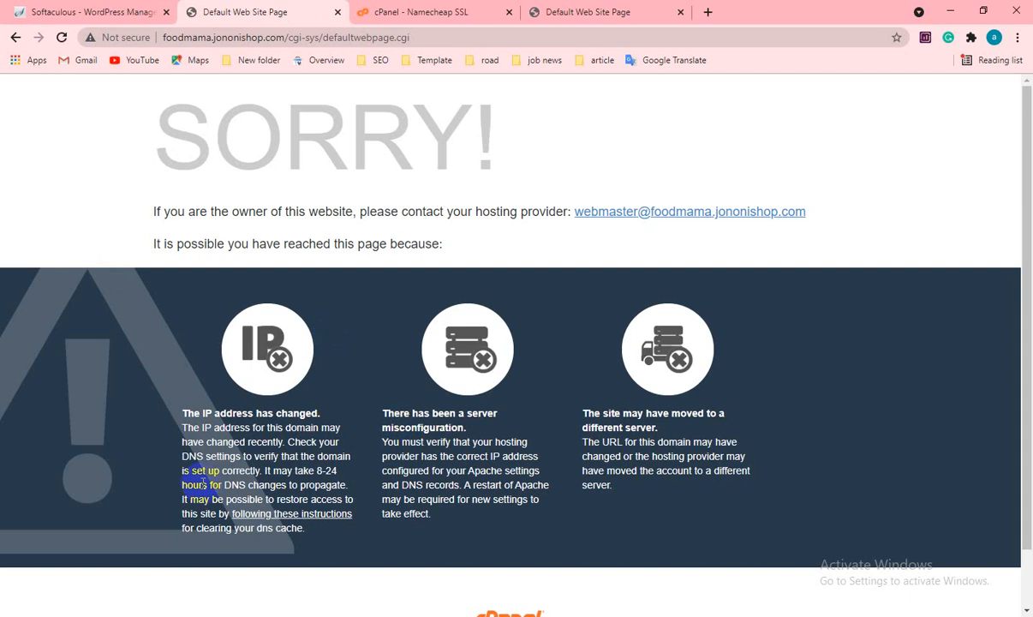
- Check the Softaculous tab, bring up the cPanel dashboard, then return to the default page tab
left_click(101, 10)
left_click(369, 10)
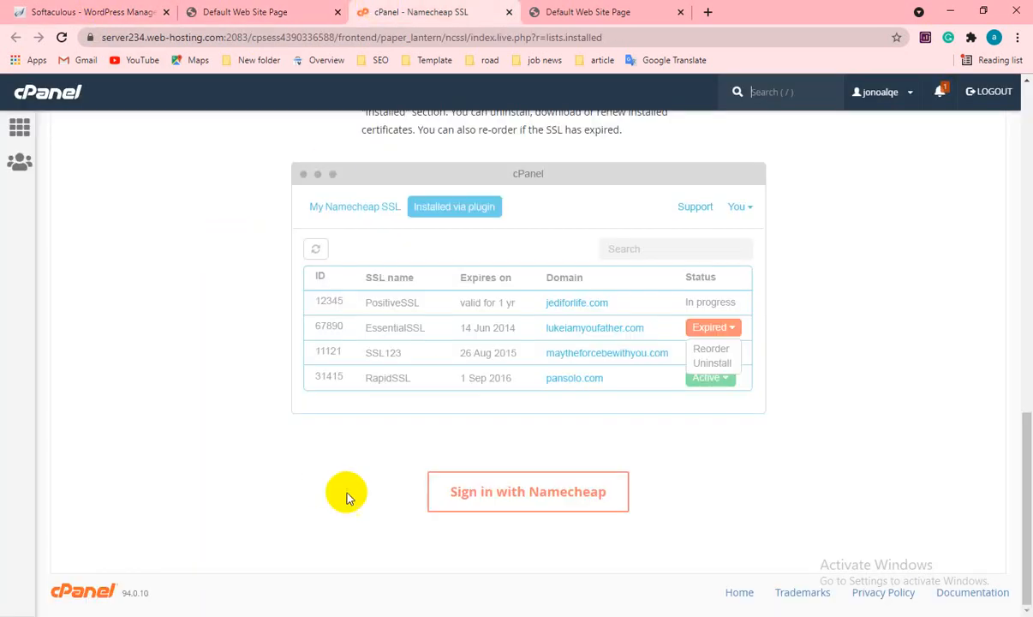
scroll(327, 465, "up", 3)
left_click(19, 128)
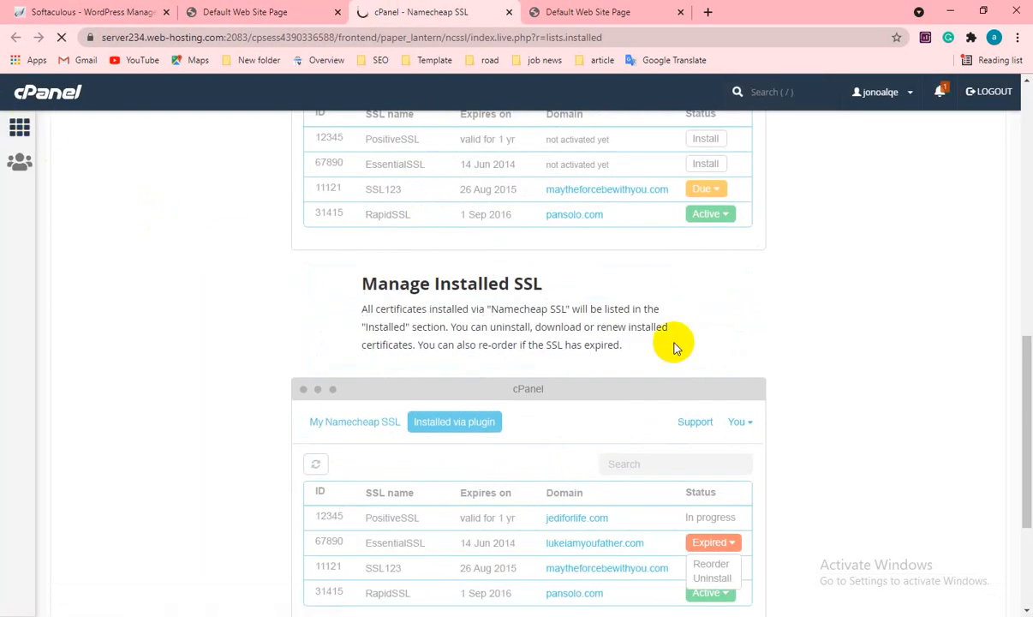
scroll(531, 544, "down", 20)
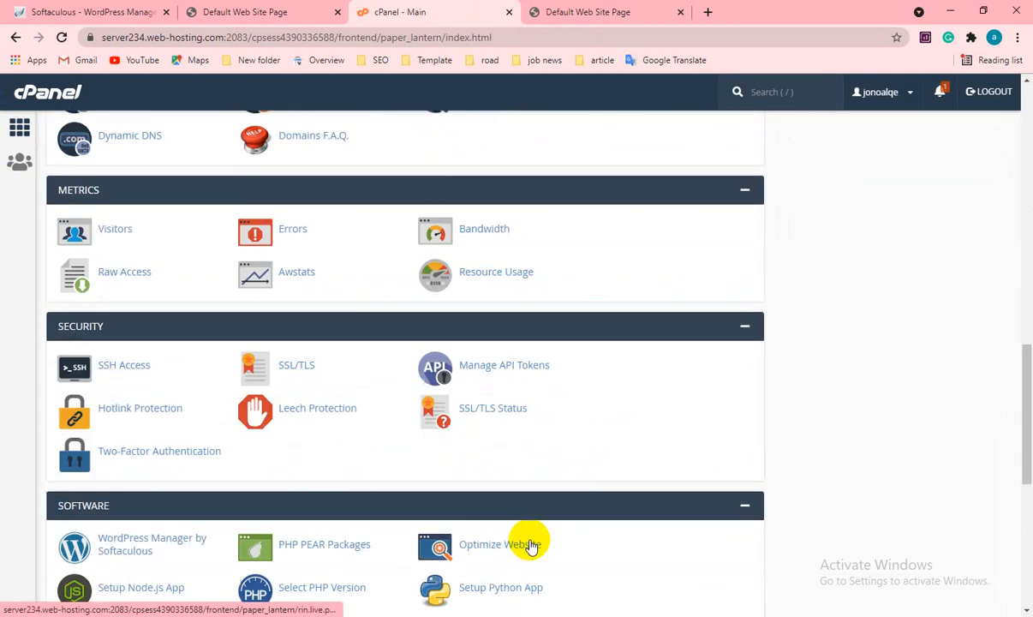
scroll(531, 544, "down", 2)
left_click(283, 11)
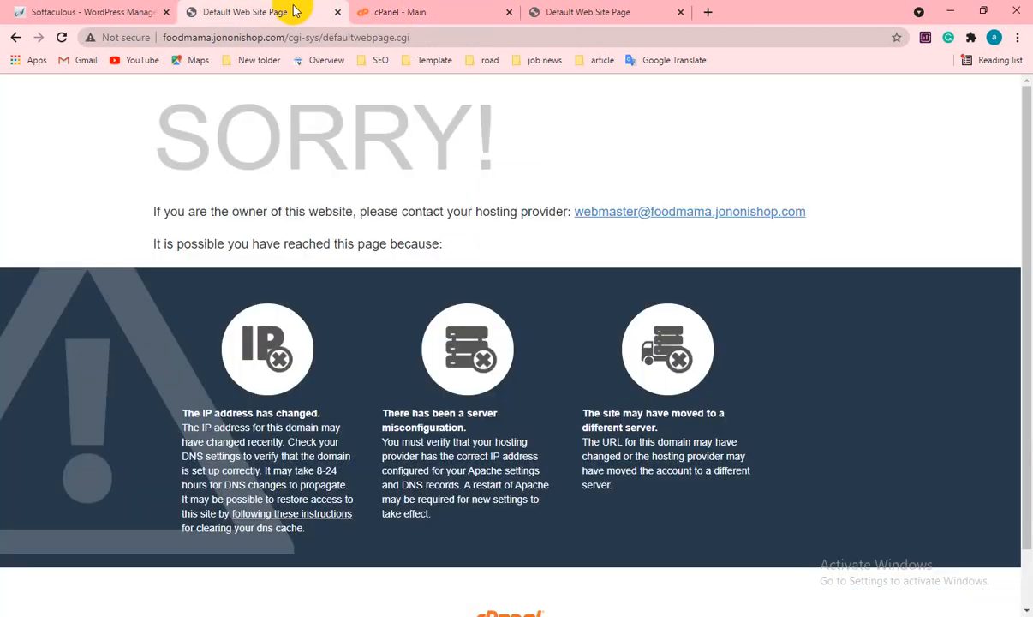
- Replace the address path with wp-admin to reach the WordPress login page
left_click_drag(411, 36, 286, 40)
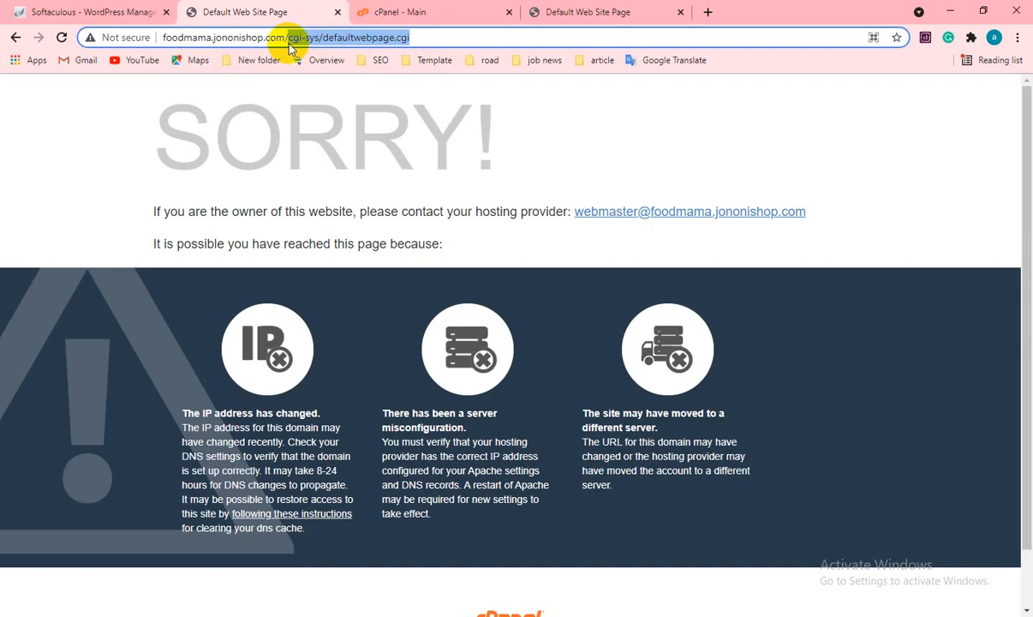
type("wp-admin")
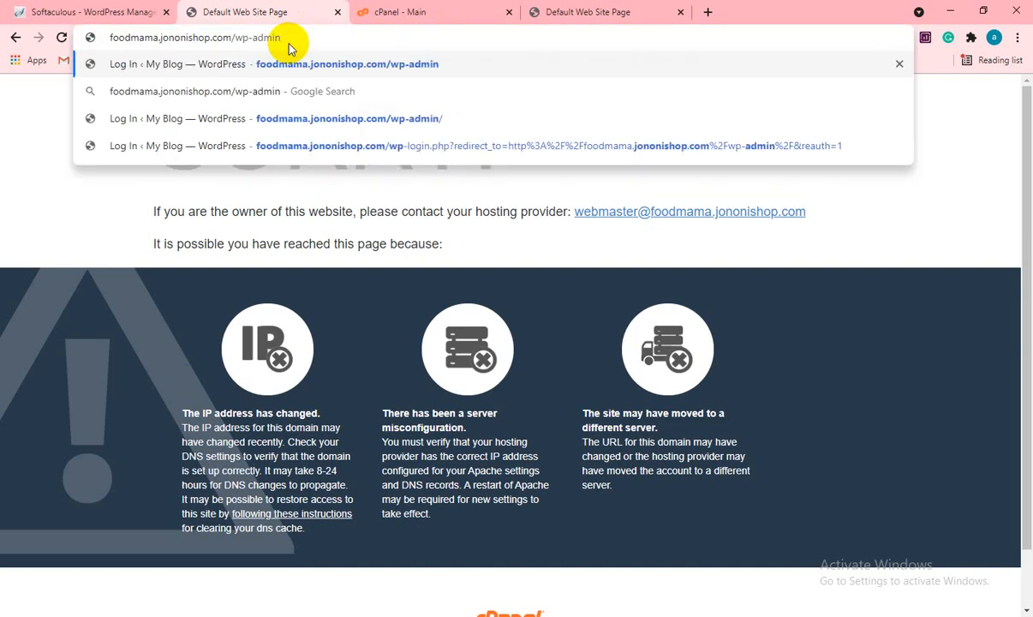
key("Return")
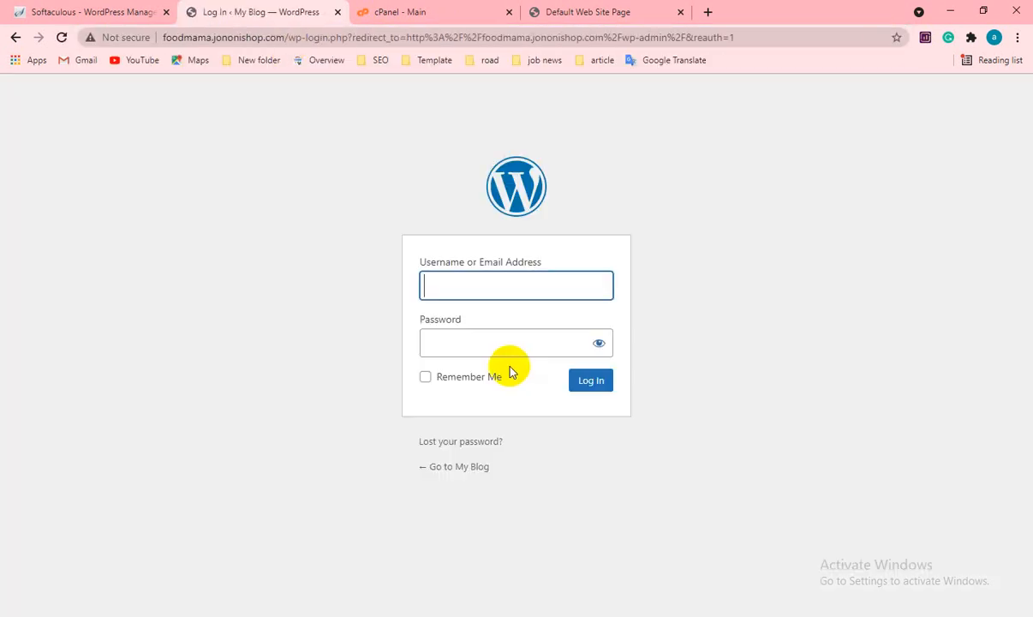
- Log in with the saved admin username and pasted password, checking it before submitting
left_click(457, 282)
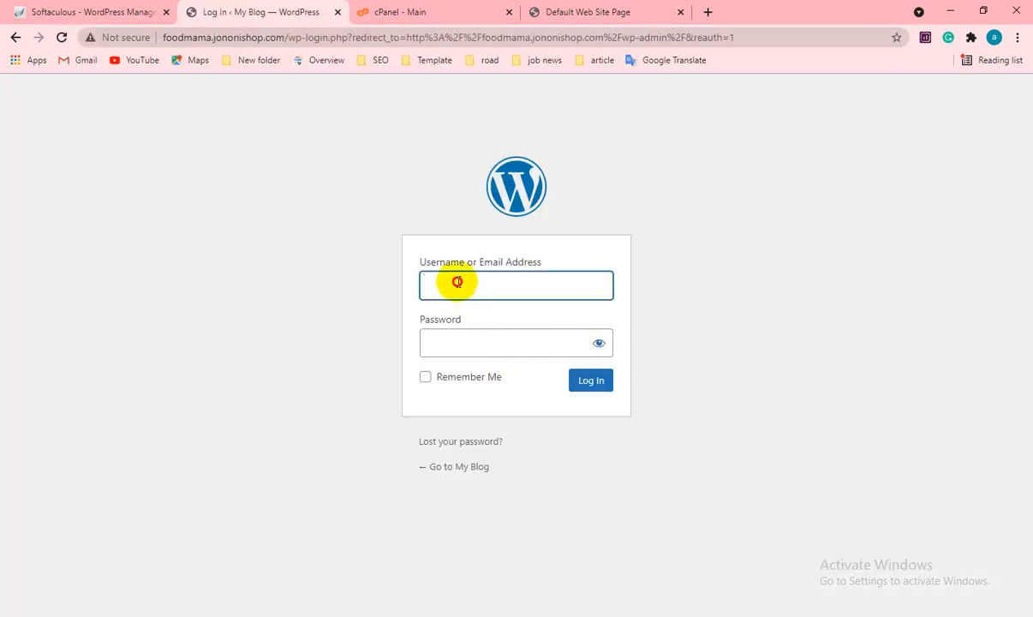
left_click(450, 318)
left_click(449, 339)
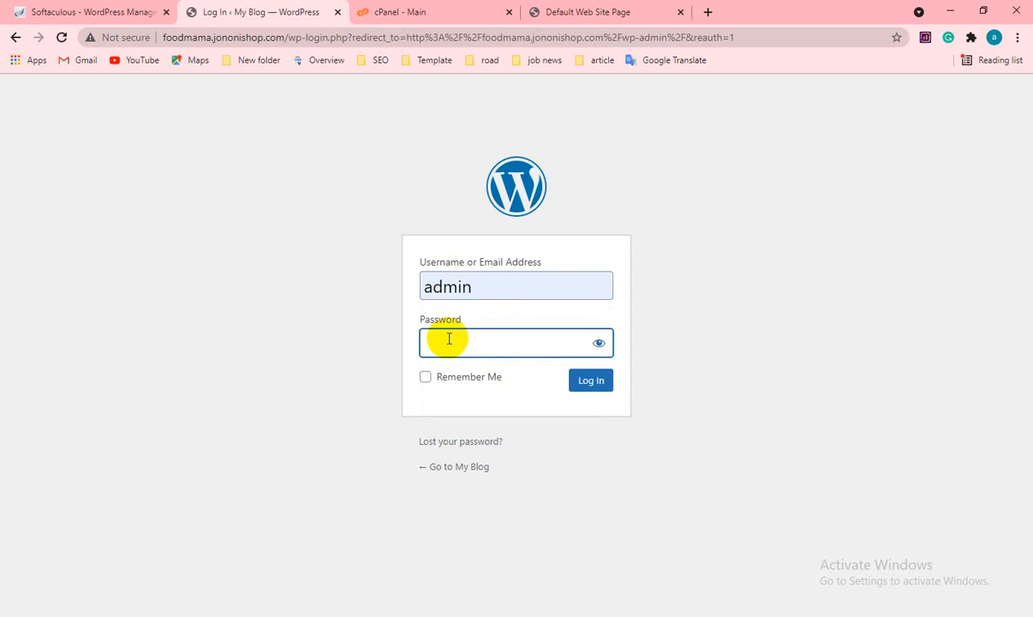
key("ctrl+v")
left_click(598, 343)
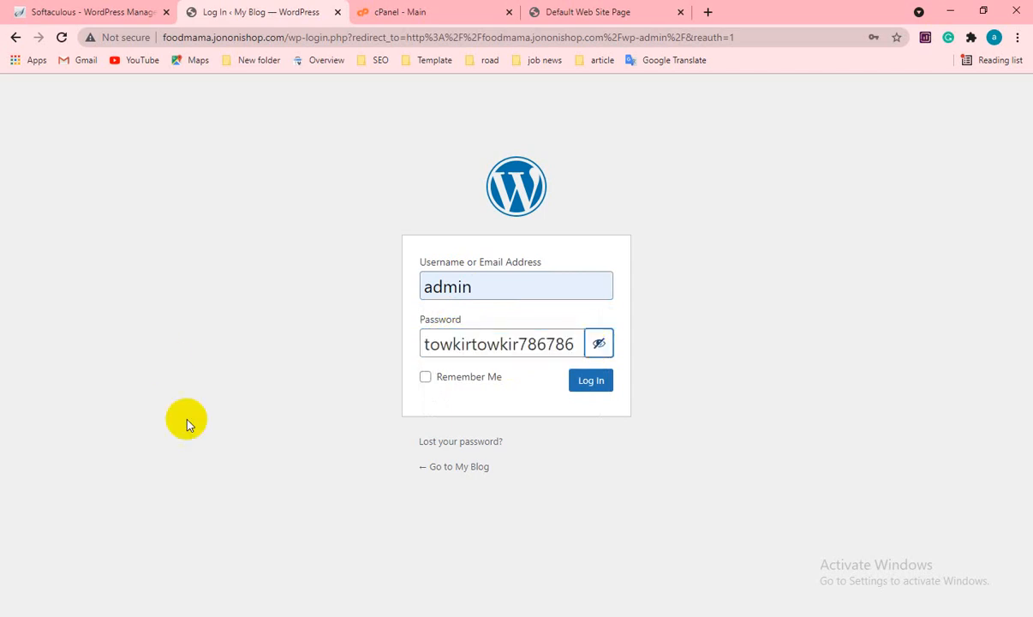
left_click(591, 385)
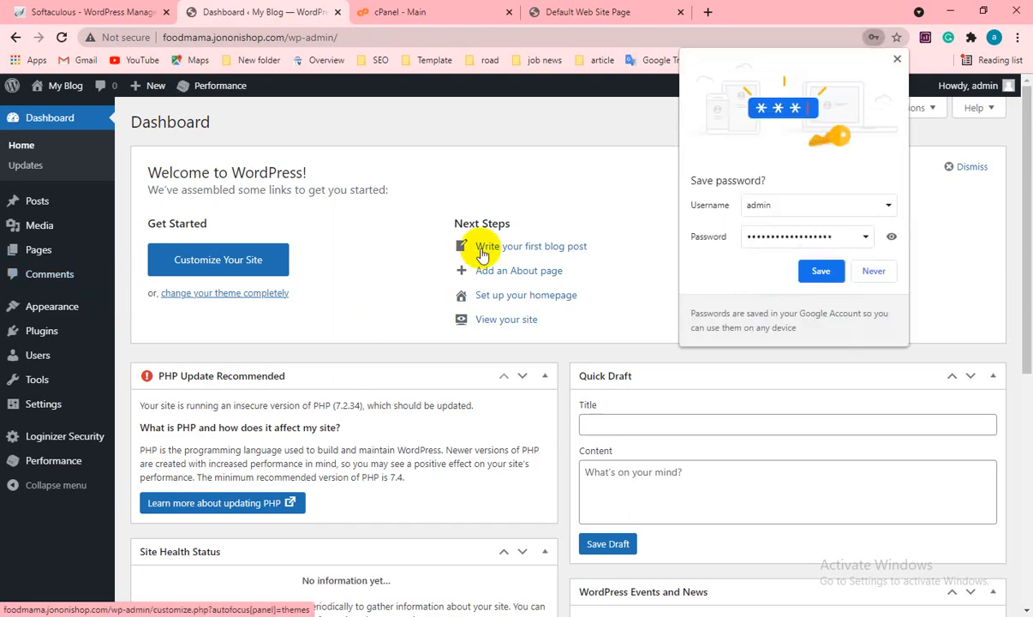
- Decline Chrome's password saving and open My Blog's Visit Site in a new tab
left_click(874, 271)
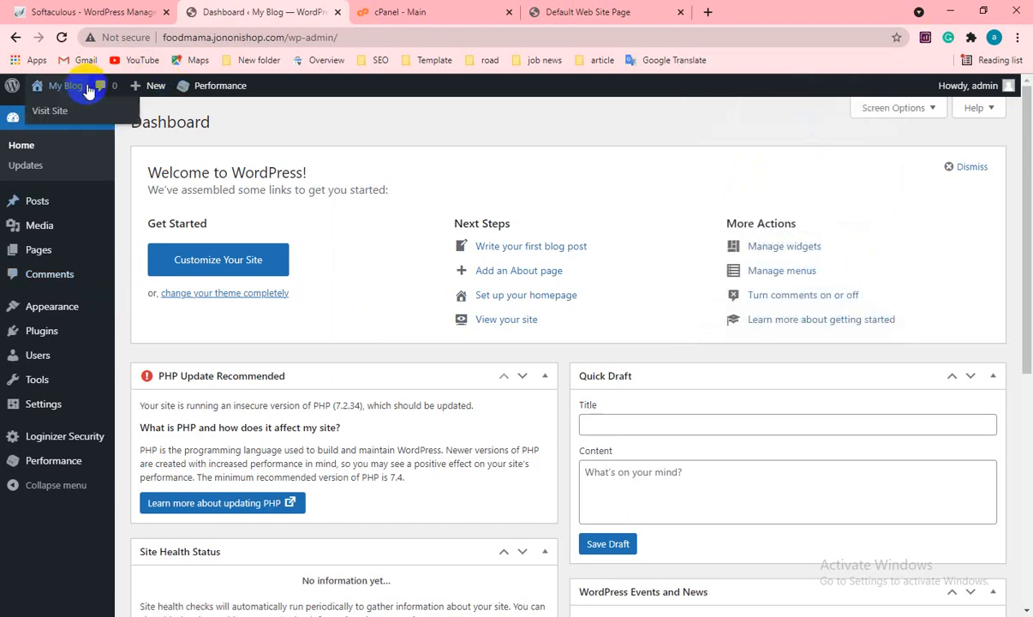
mouse_move(40, 87)
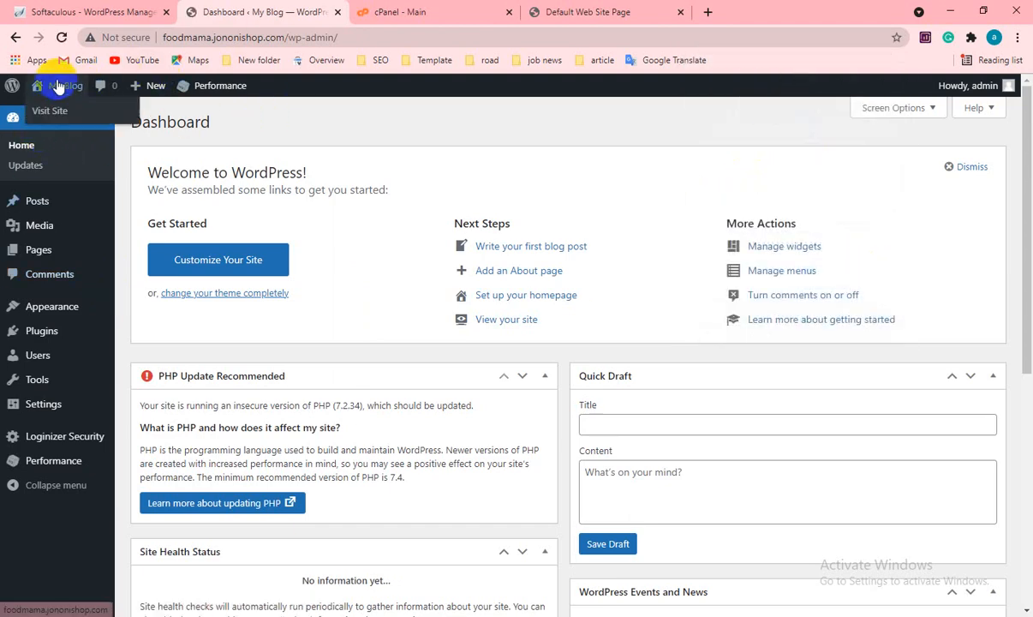
middle_click(49, 112)
left_click(393, 12)
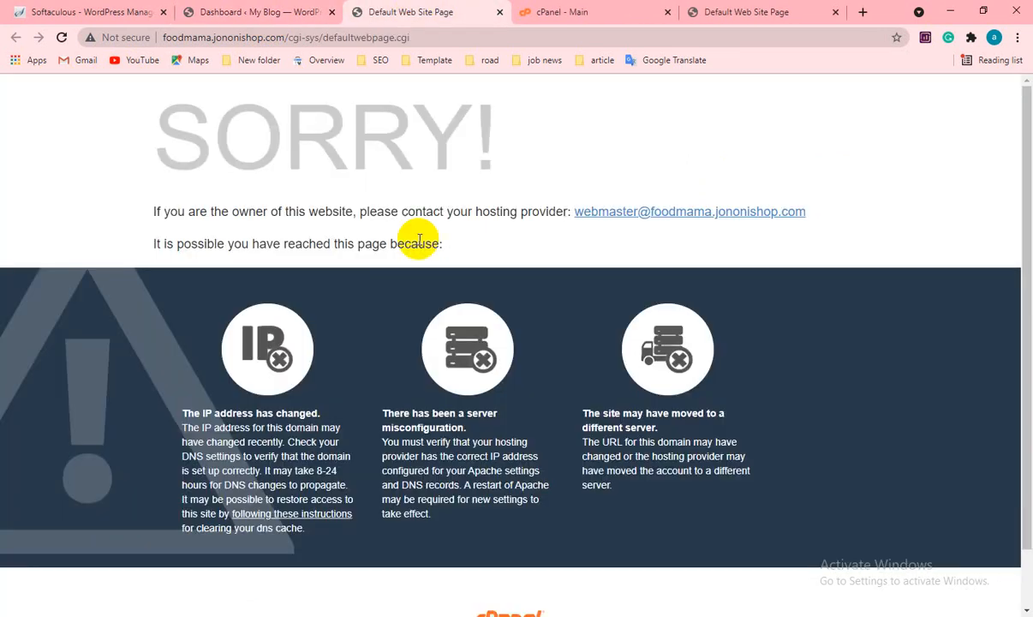
- Reload the new tab at bare foodmama.jononishop.com, which still shows the SORRY! page
left_click(285, 38)
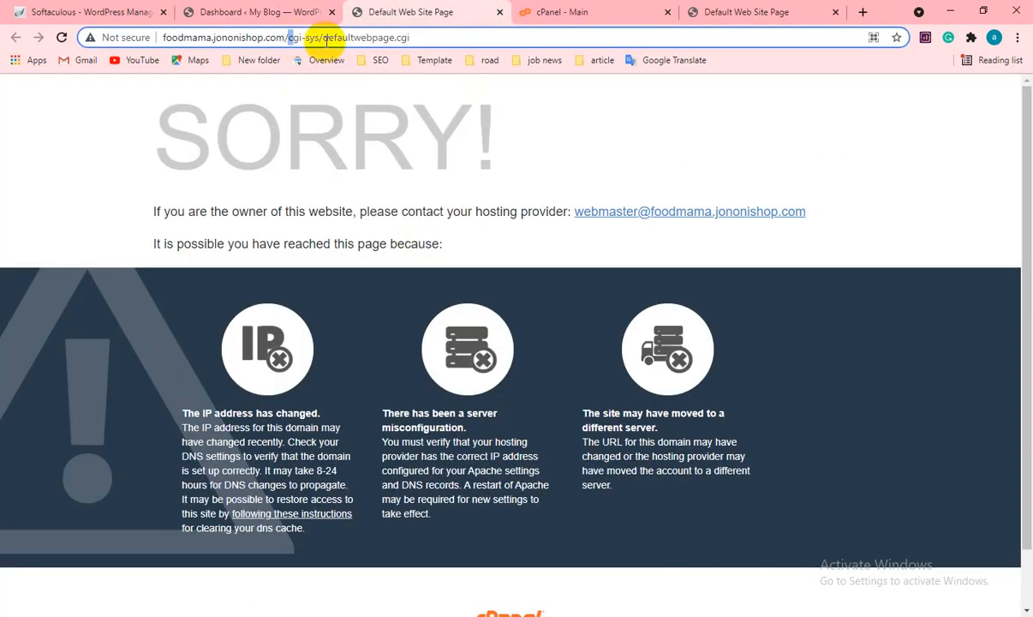
left_click_drag(410, 38, 292, 38)
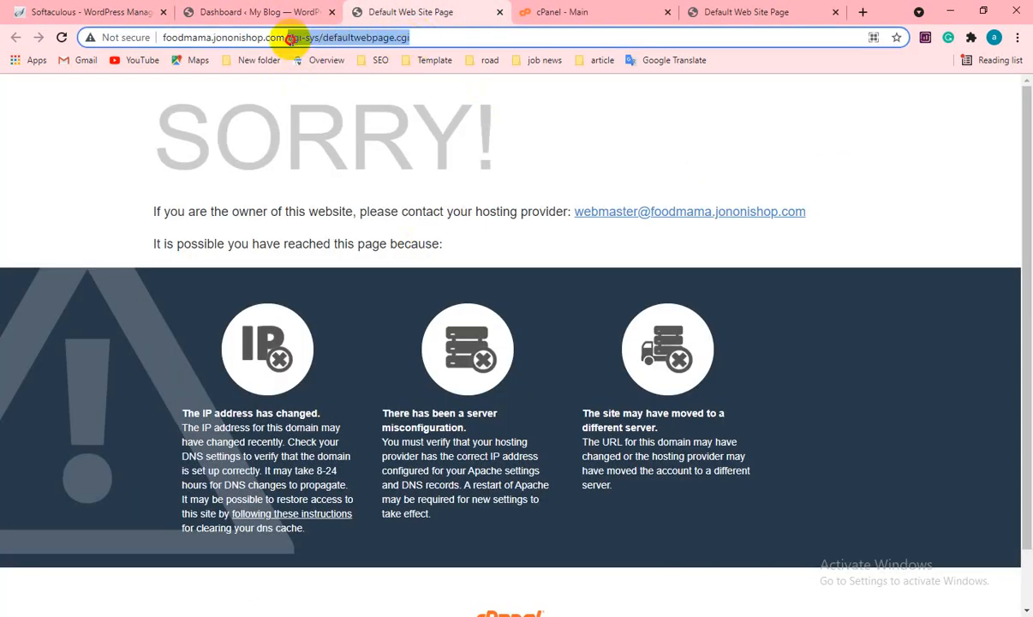
key("BackSpace")
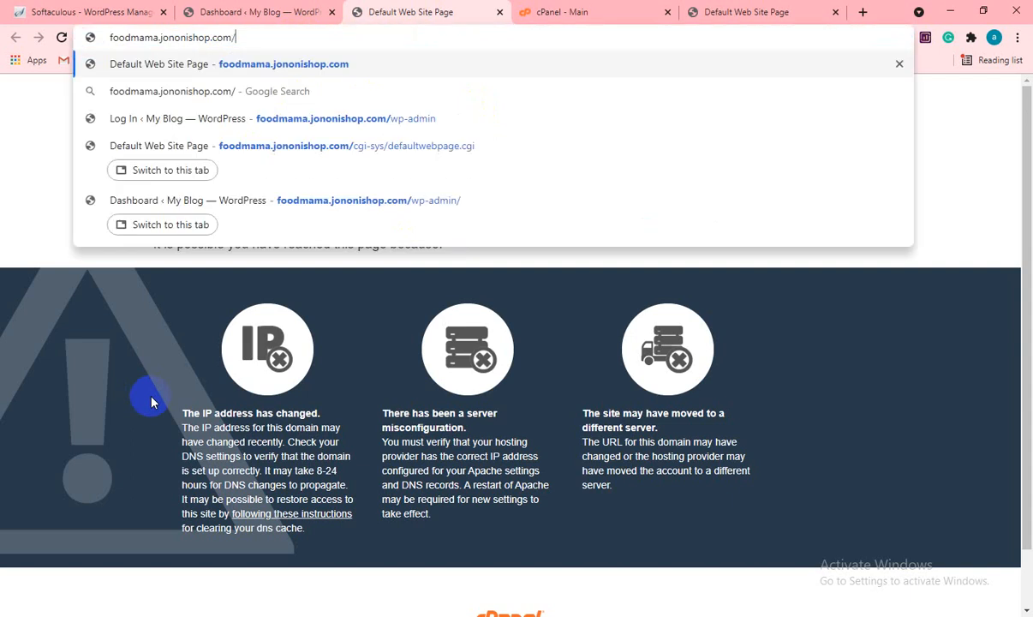
key("Return")
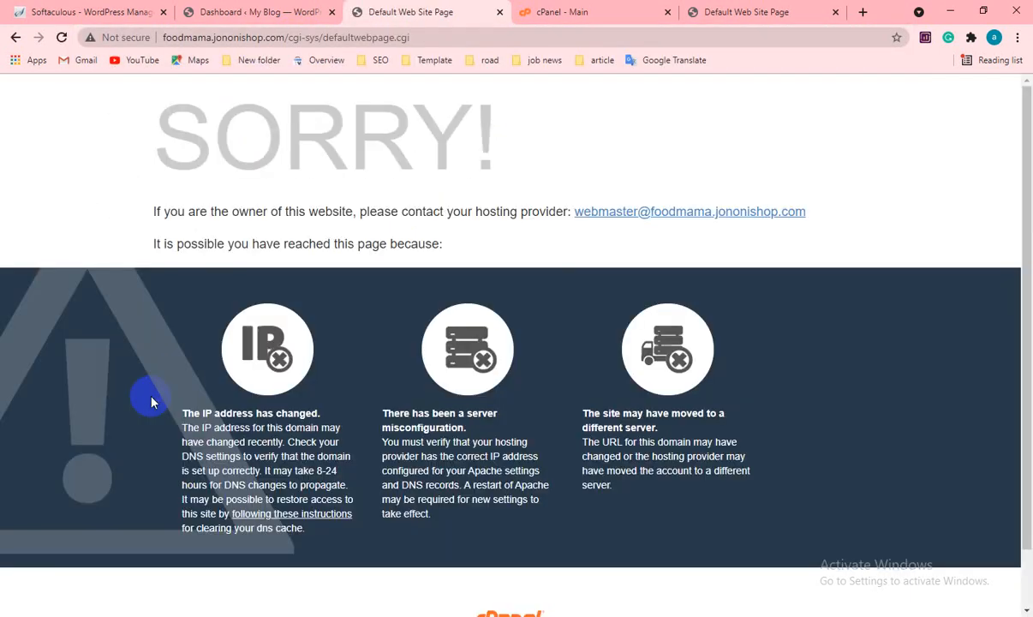